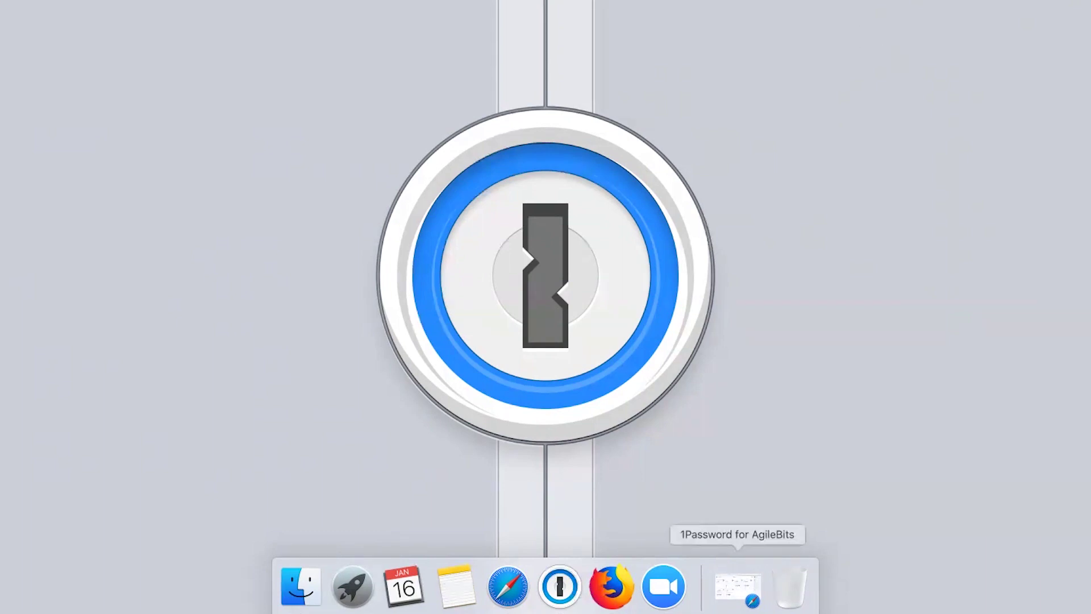
click(745, 601)
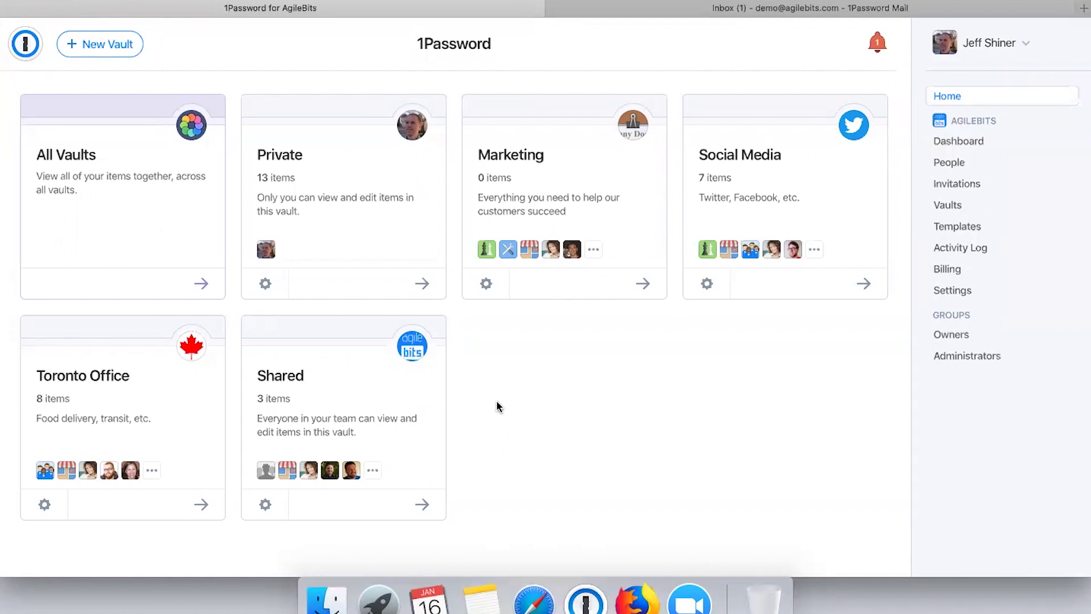
click(356, 195)
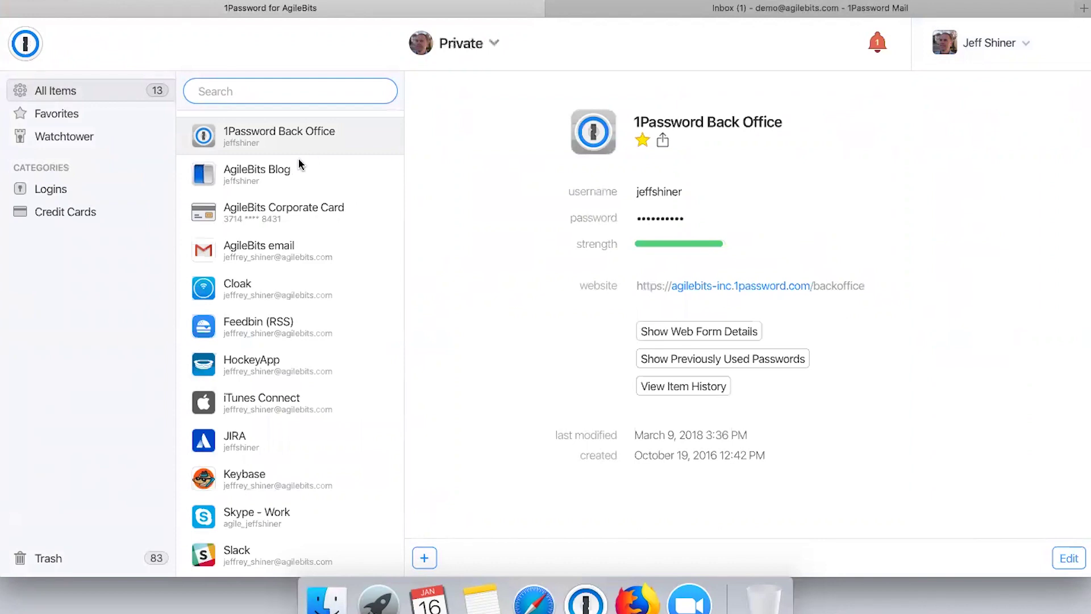
scroll(309, 330, down, 2)
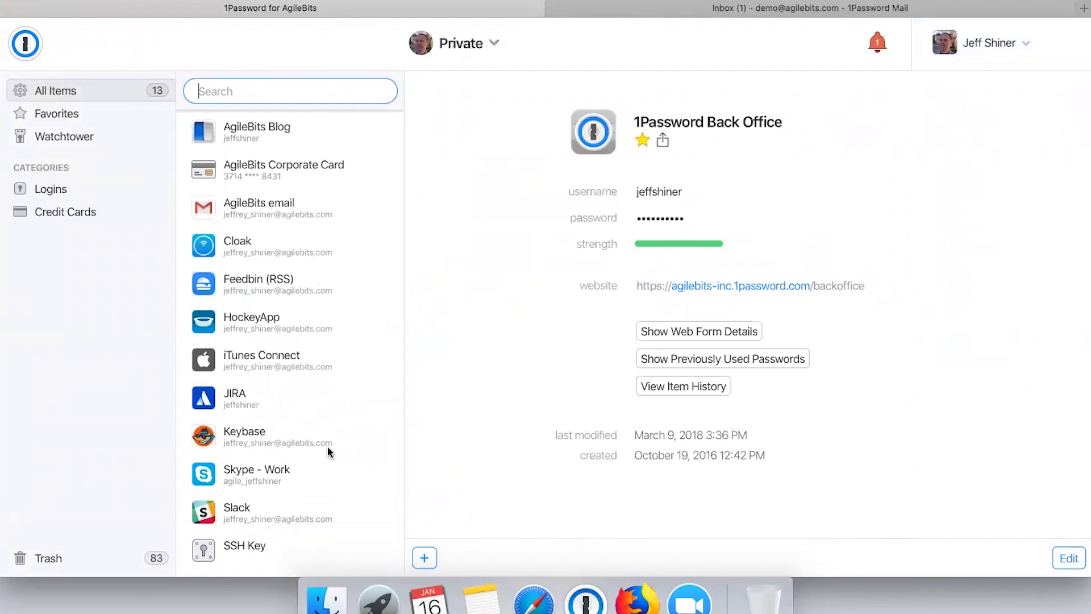
scroll(333, 440, up, 2)
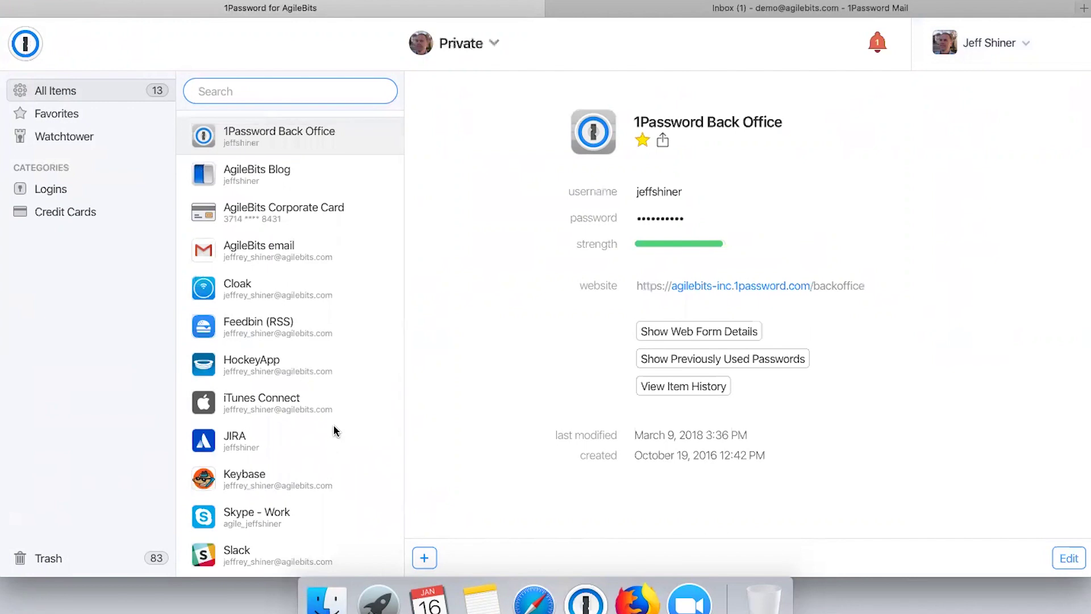
click(25, 44)
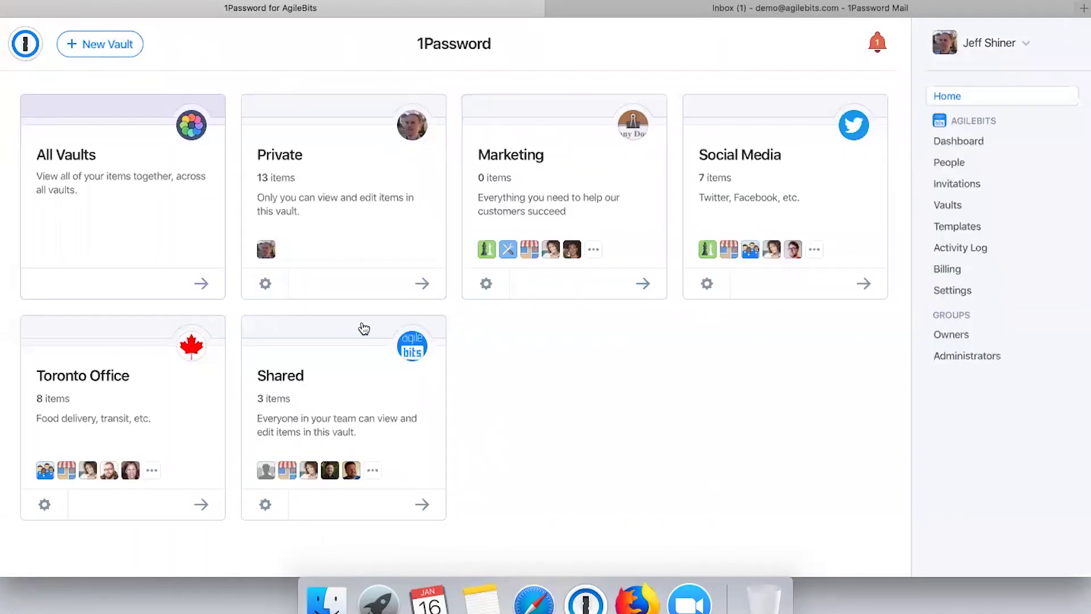
click(361, 366)
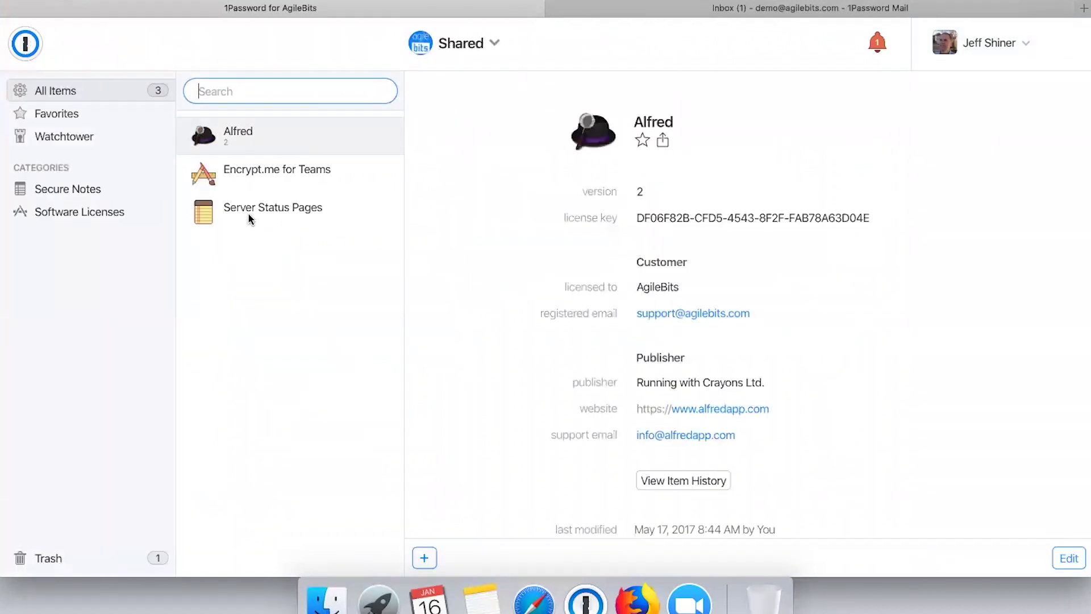
click(281, 182)
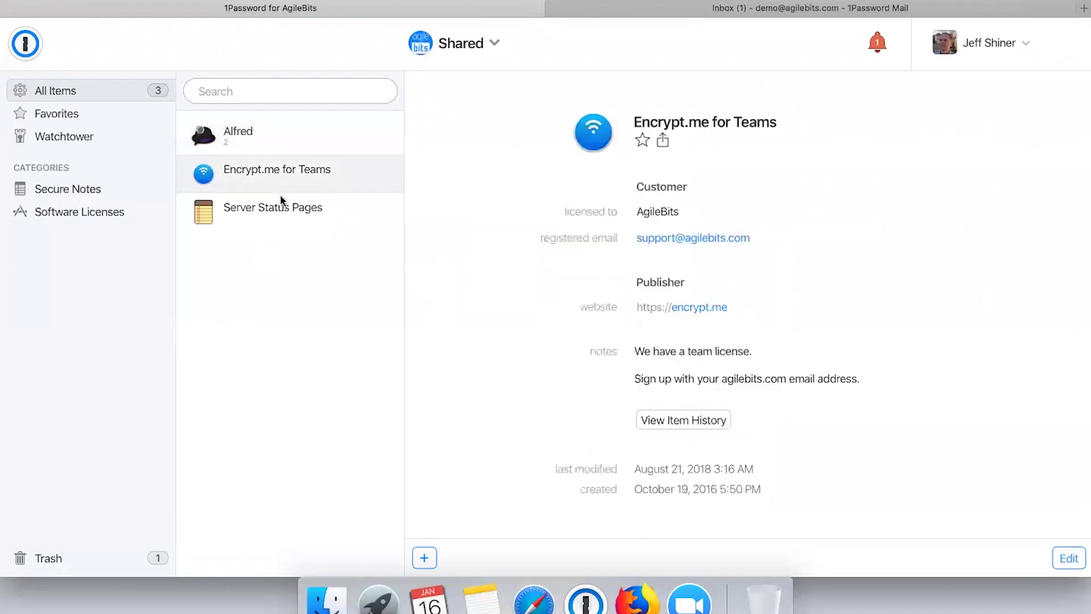
click(281, 213)
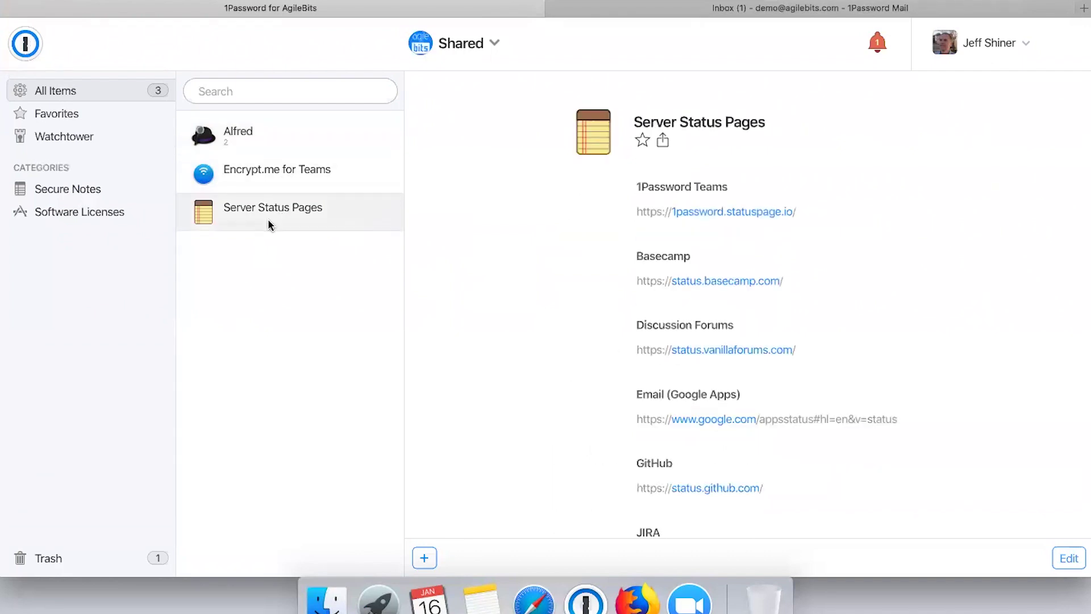
click(263, 176)
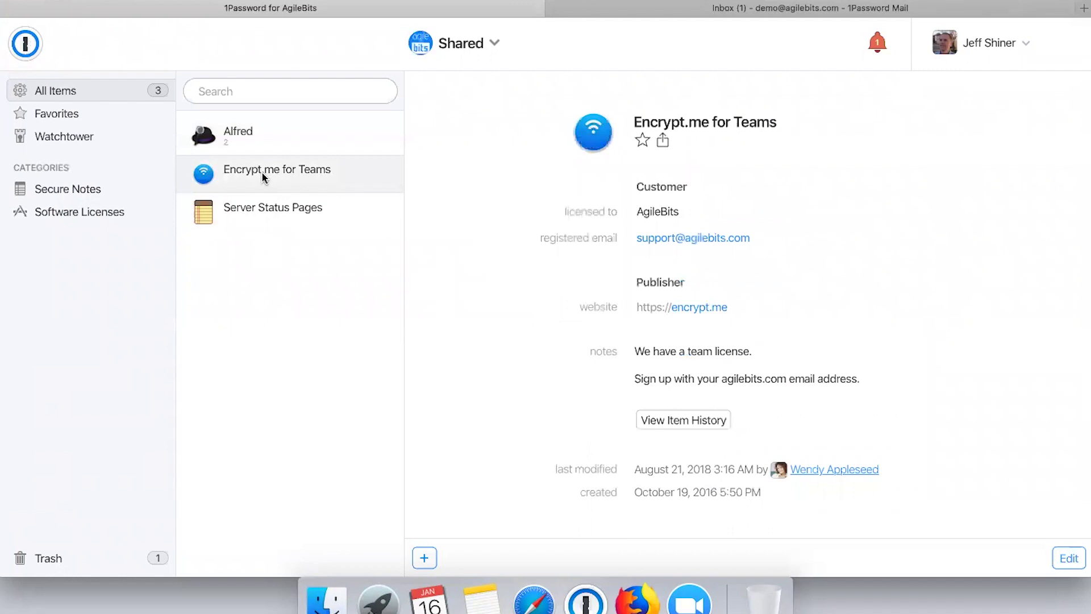
click(26, 46)
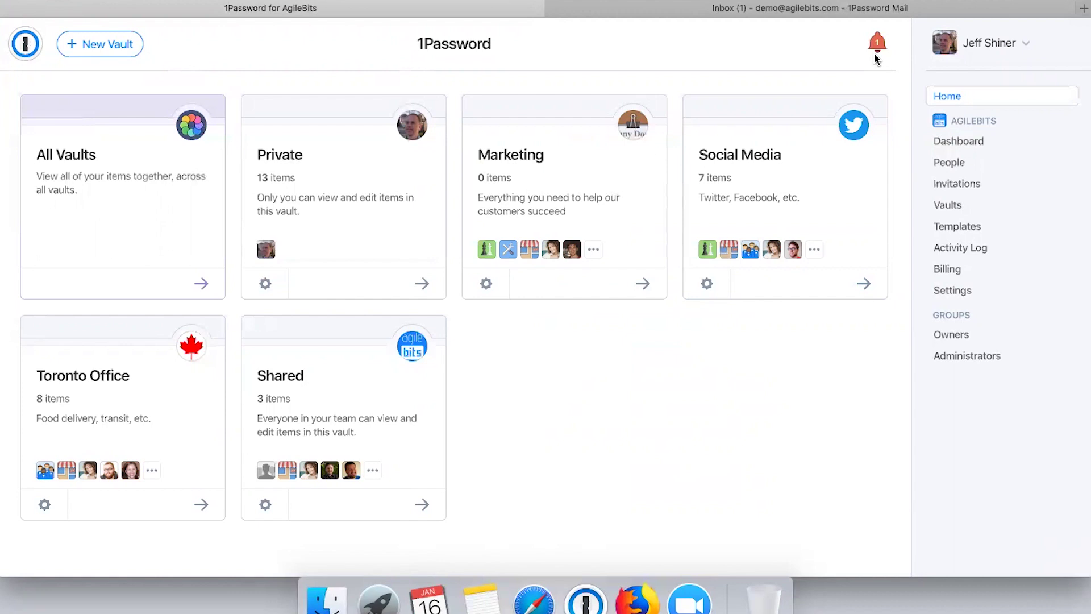
Step: Confirm the pending user from the notification bell, then view the Invitations page
click(877, 46)
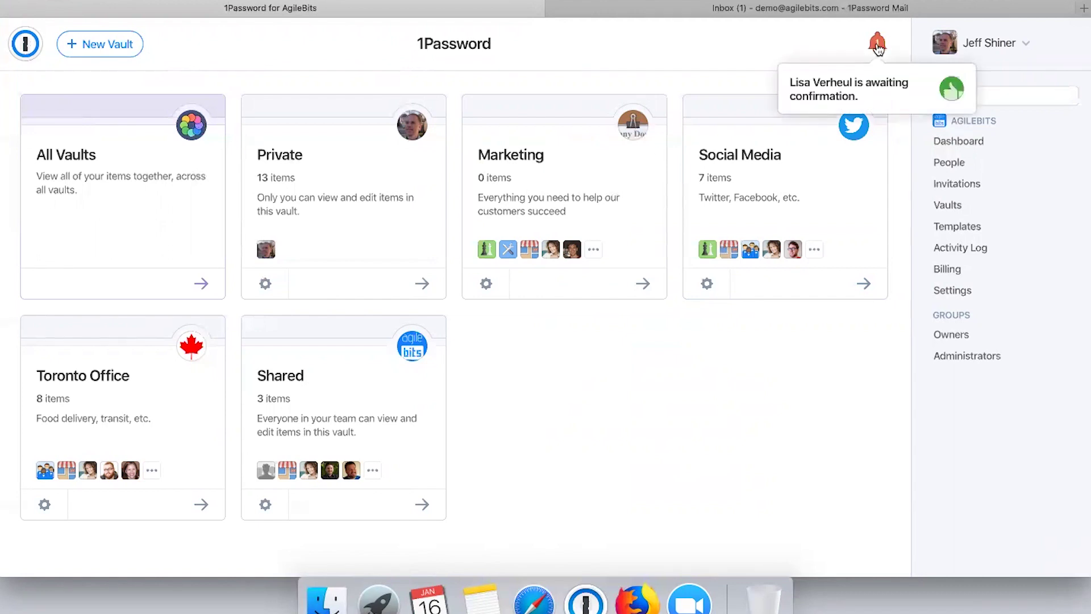
click(849, 87)
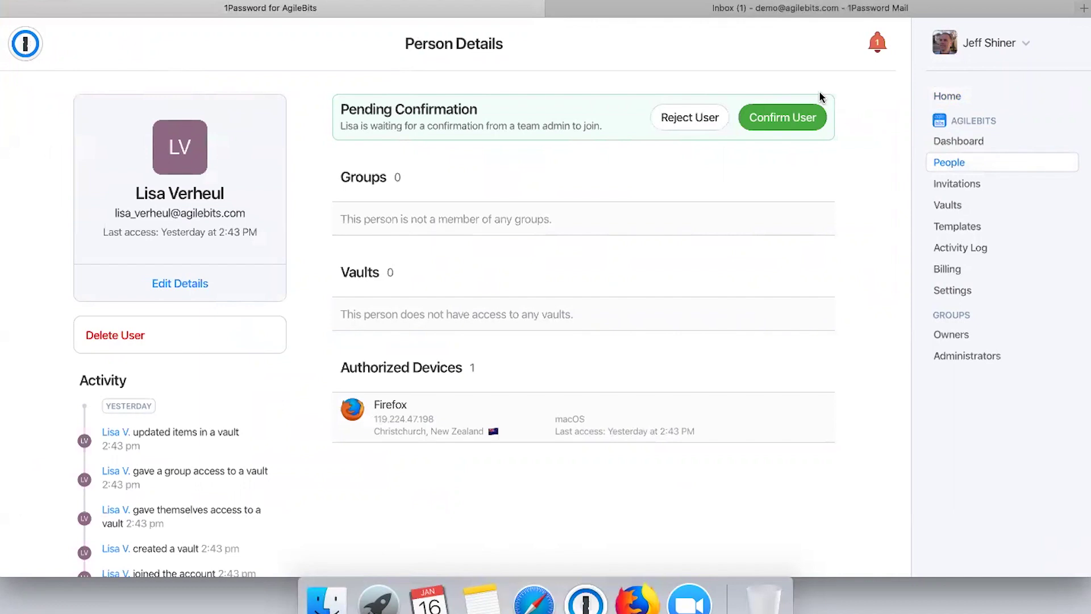
click(790, 118)
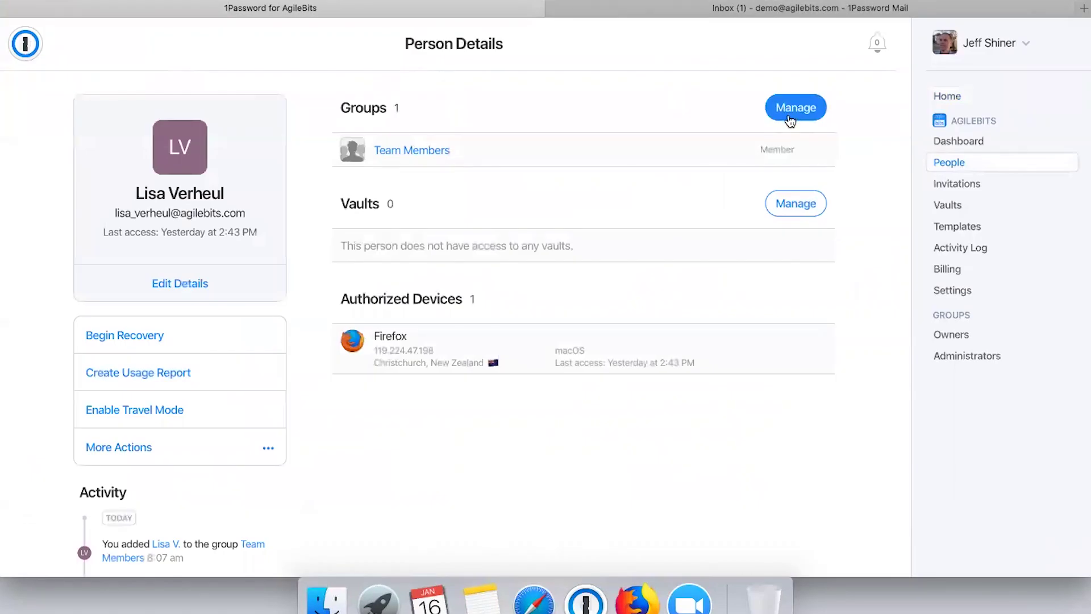
click(944, 183)
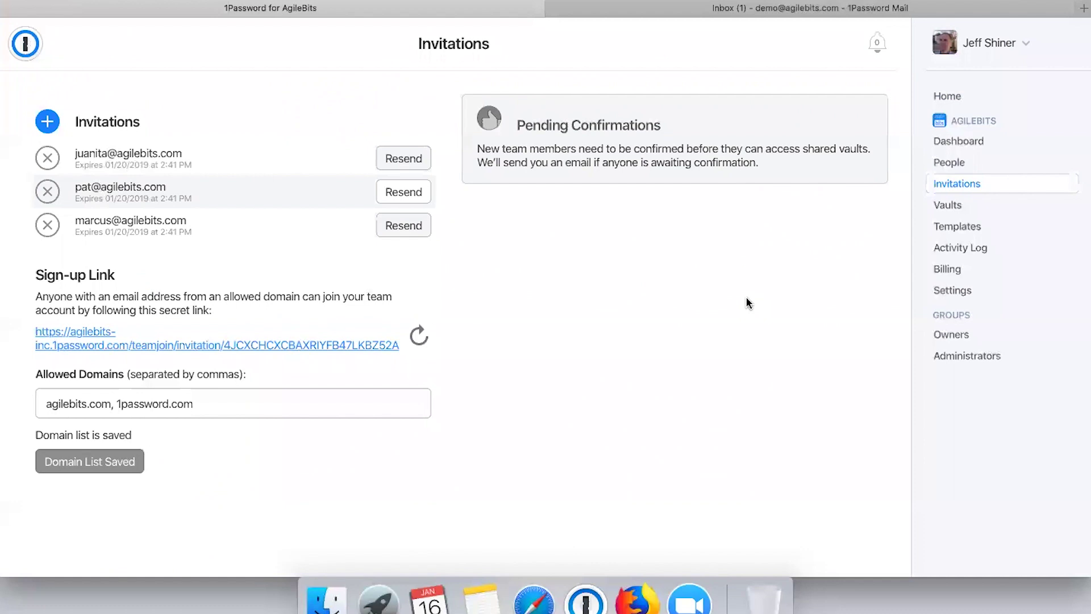
click(42, 123)
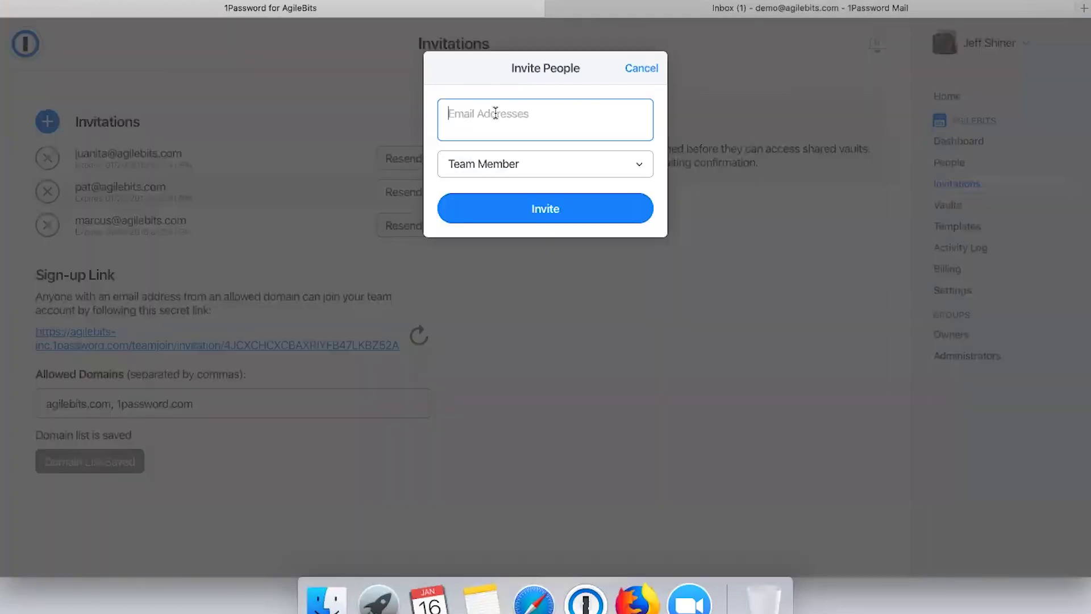
click(627, 68)
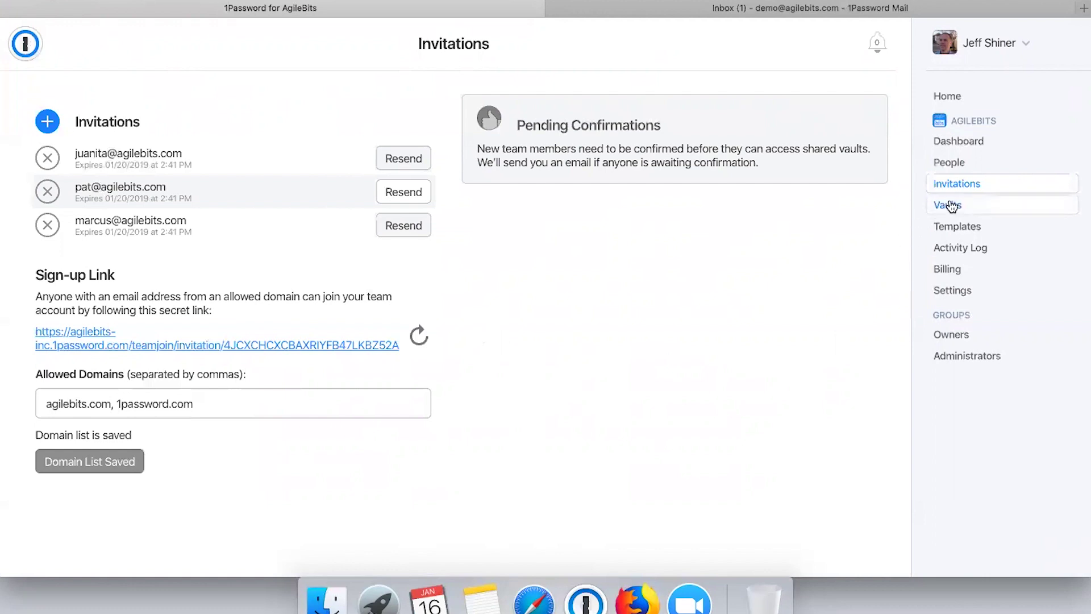
Step: Give the team member found by filtering 'lis' access to the Social Media vault
click(968, 204)
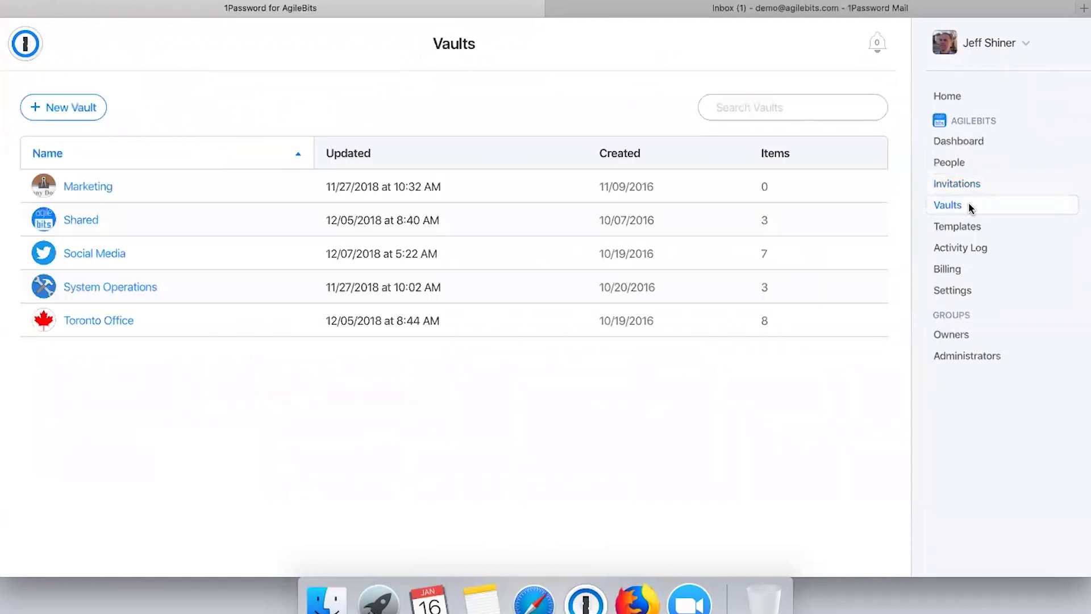
click(96, 254)
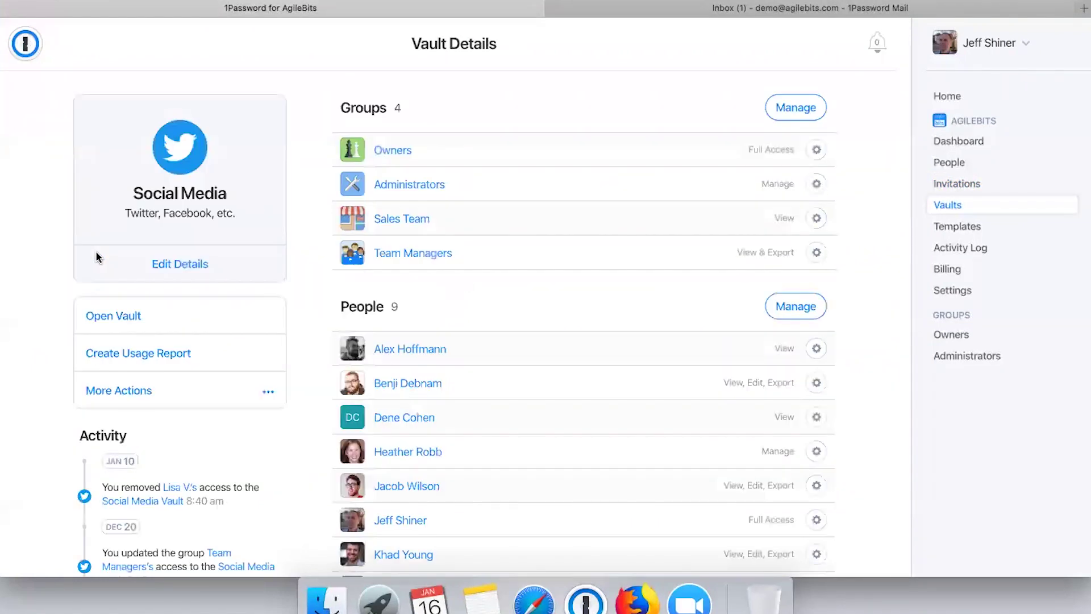
click(796, 306)
text(li)
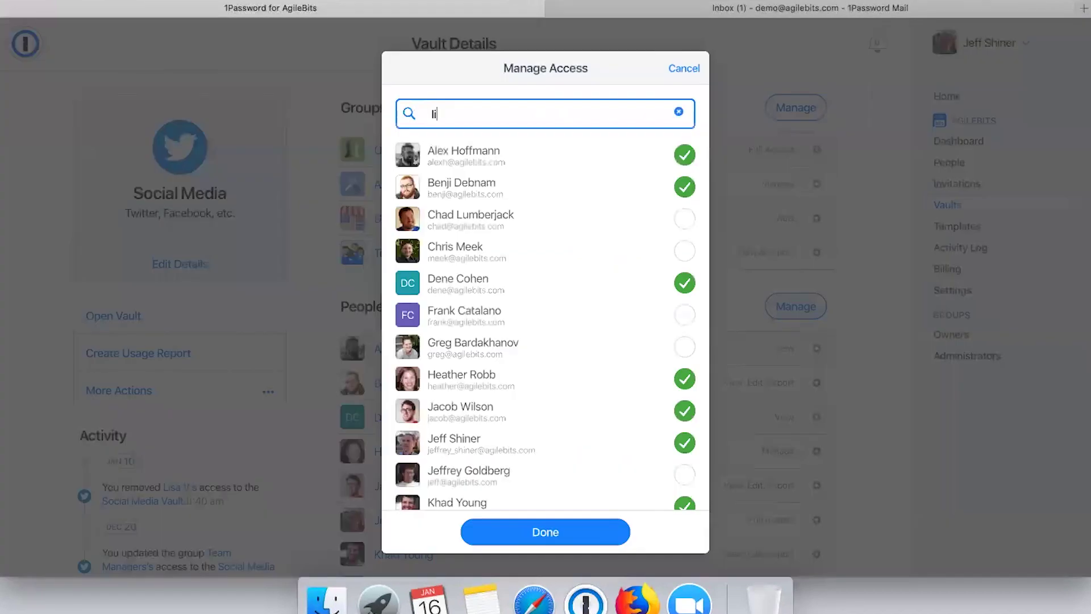
text(s)
click(686, 157)
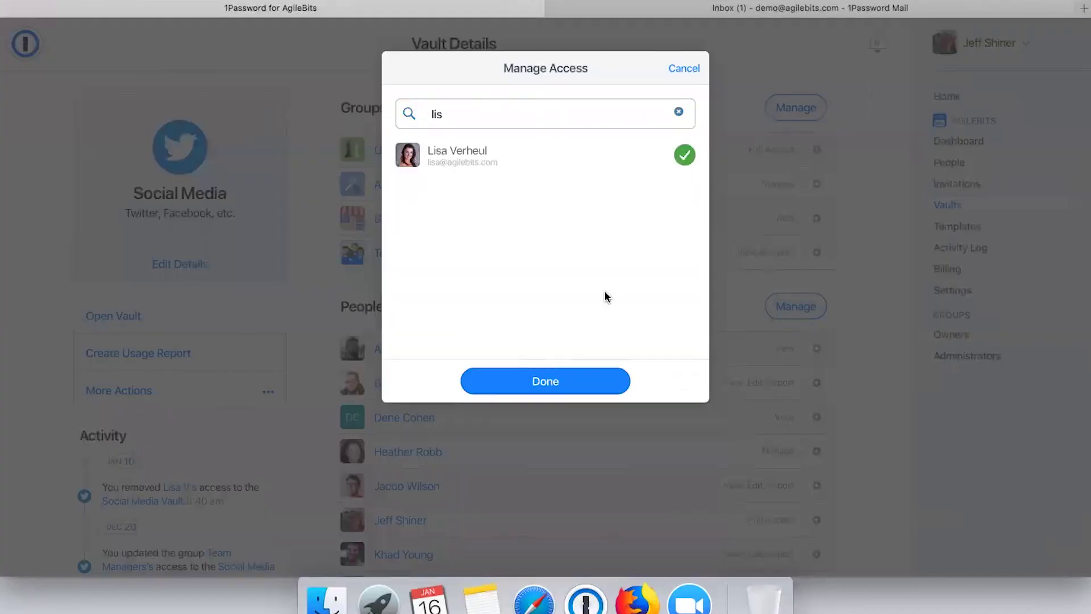
click(574, 384)
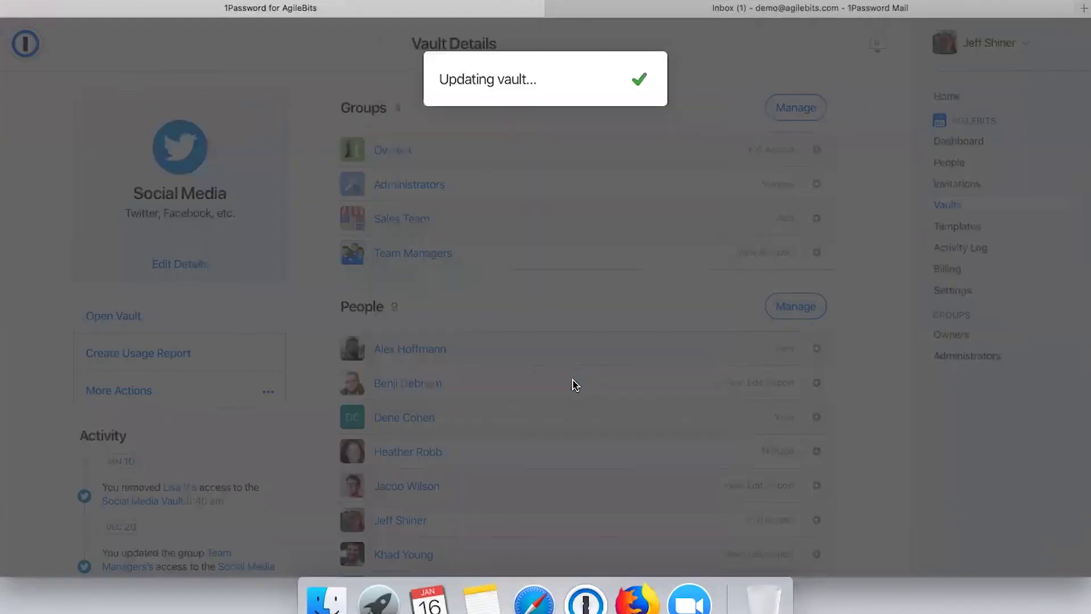
Step: Remove that member's Move Items to Trash, Empty Trash, Export Items and Copy and Share rights
scroll(726, 390, down, 5)
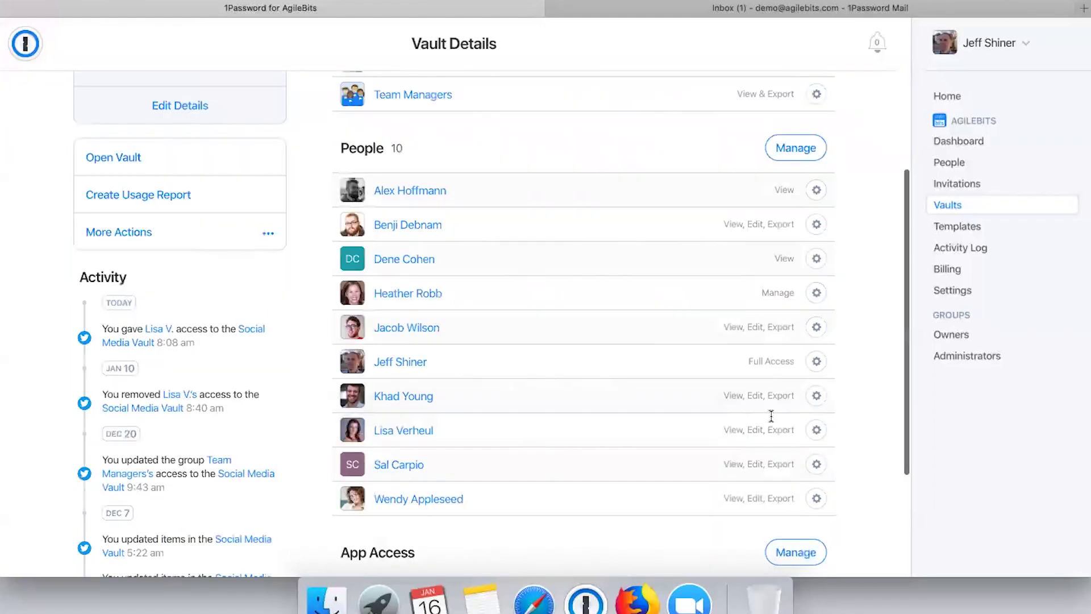
click(816, 345)
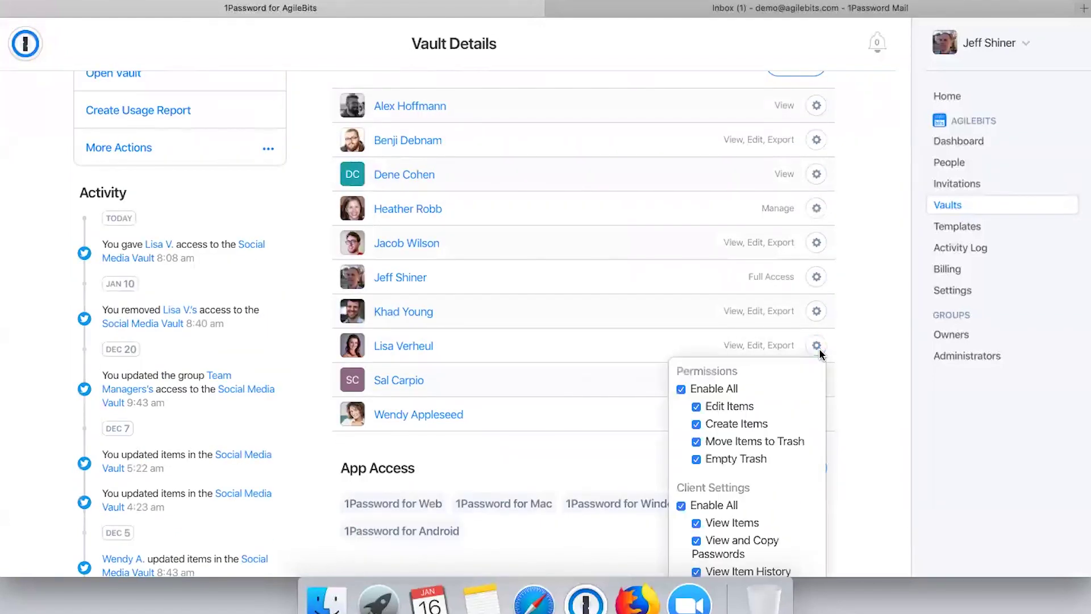
scroll(799, 403, down, 3)
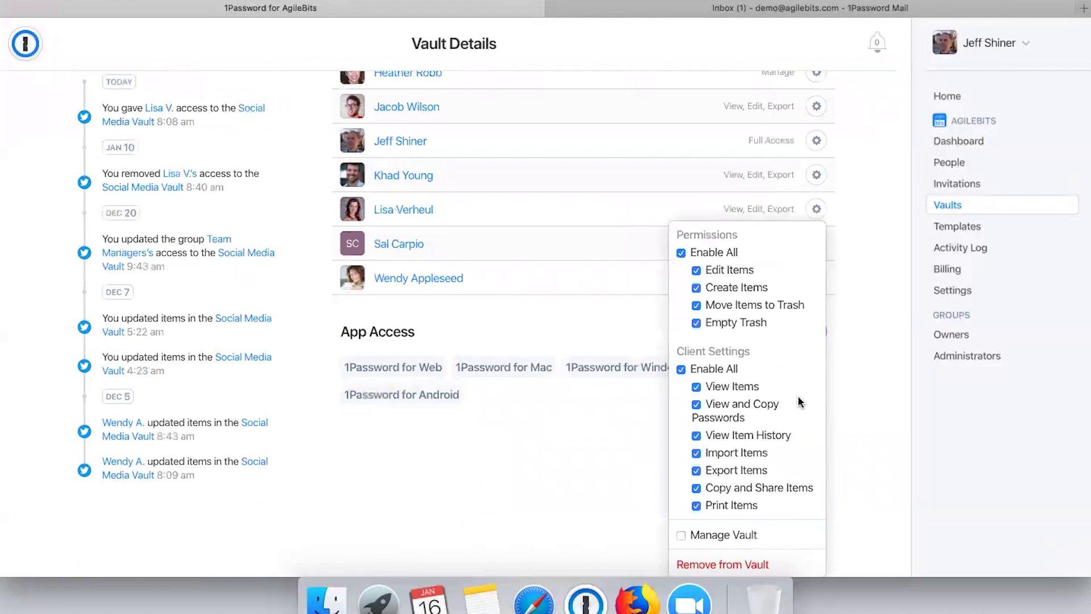
click(696, 306)
click(696, 324)
click(695, 471)
click(591, 500)
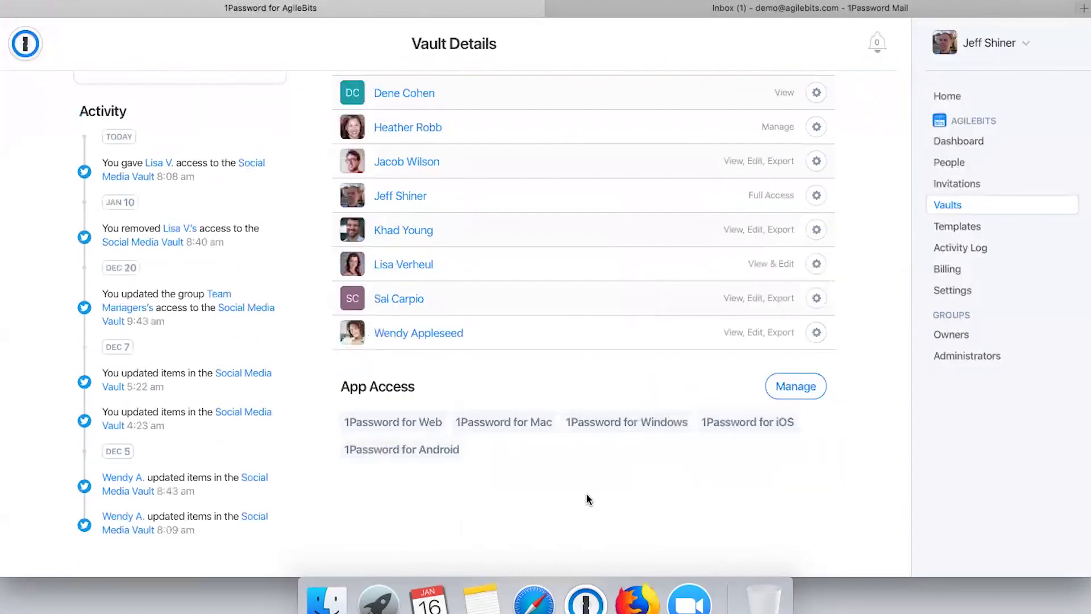
Step: Open the Team Members group from the Groups list
click(932, 318)
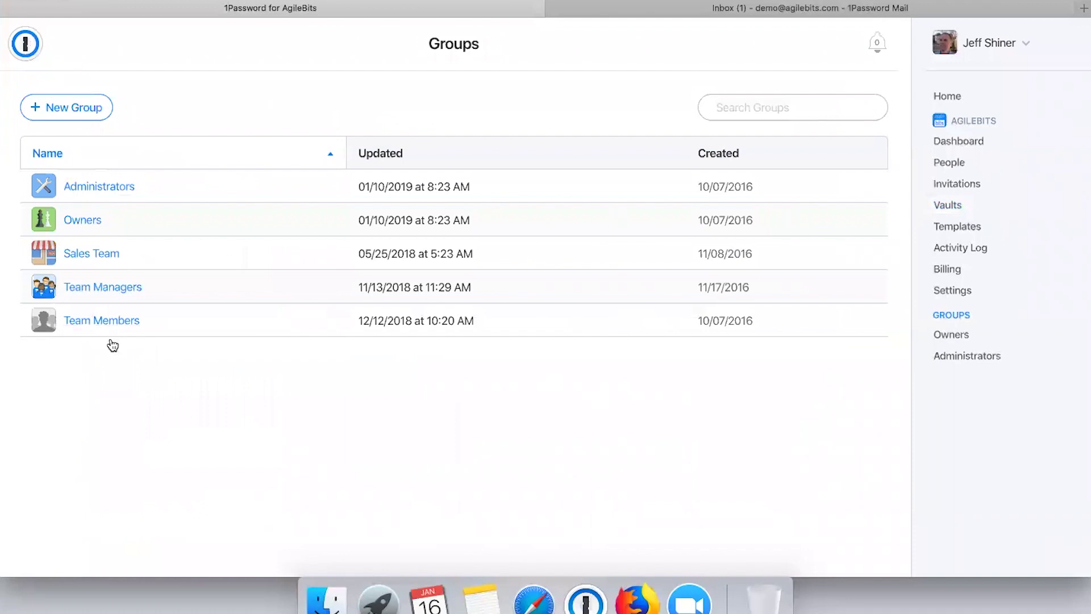
click(102, 318)
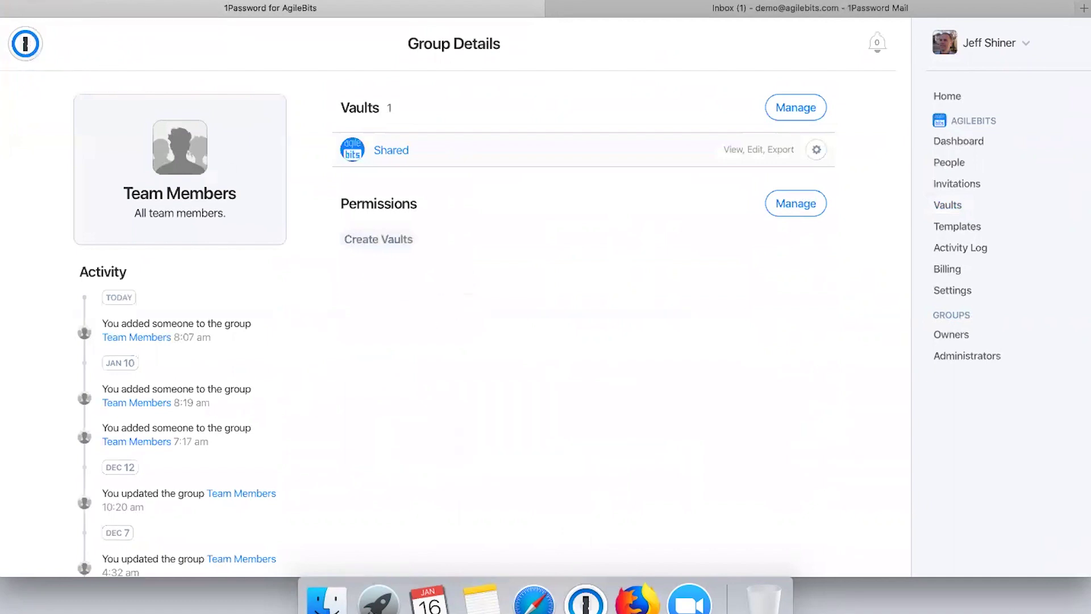
Step: Review the Administrators group details, then return to the Groups list
key(super+bracketleft)
click(86, 188)
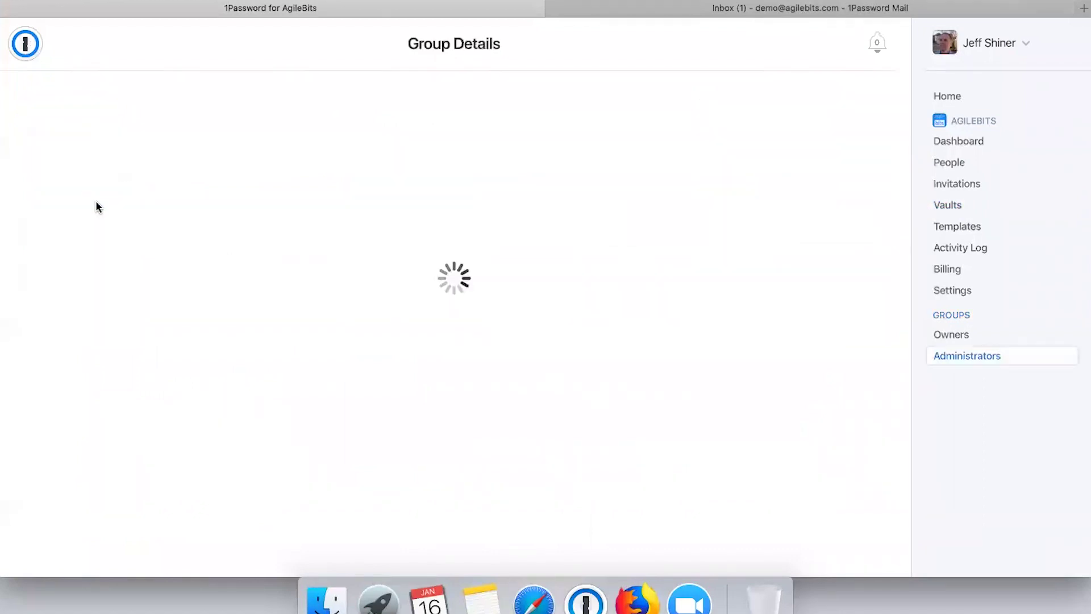
scroll(681, 454, down, 3)
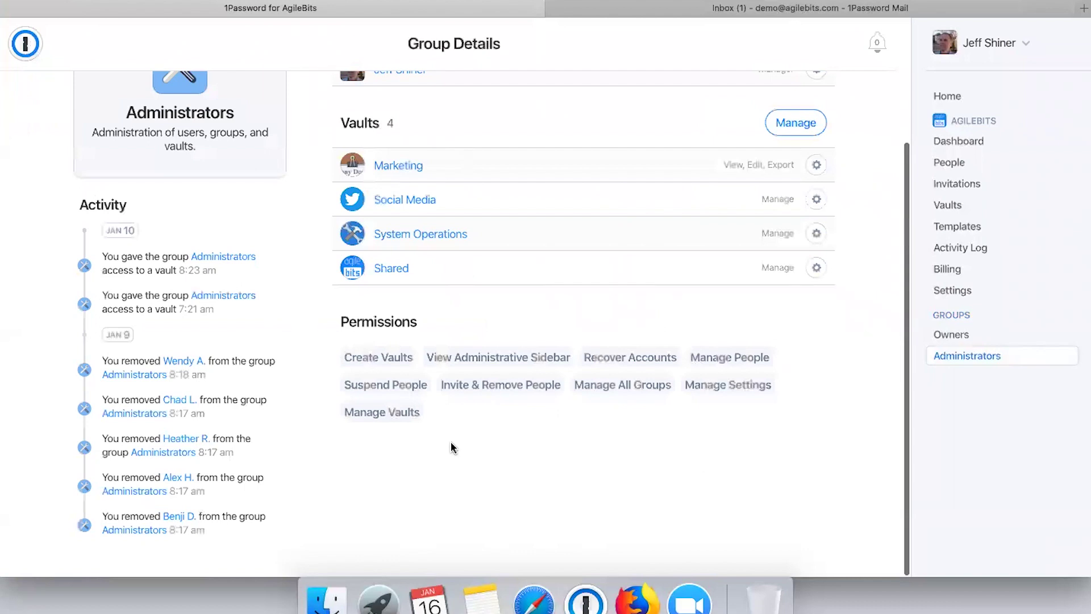
scroll(452, 441, up, 1)
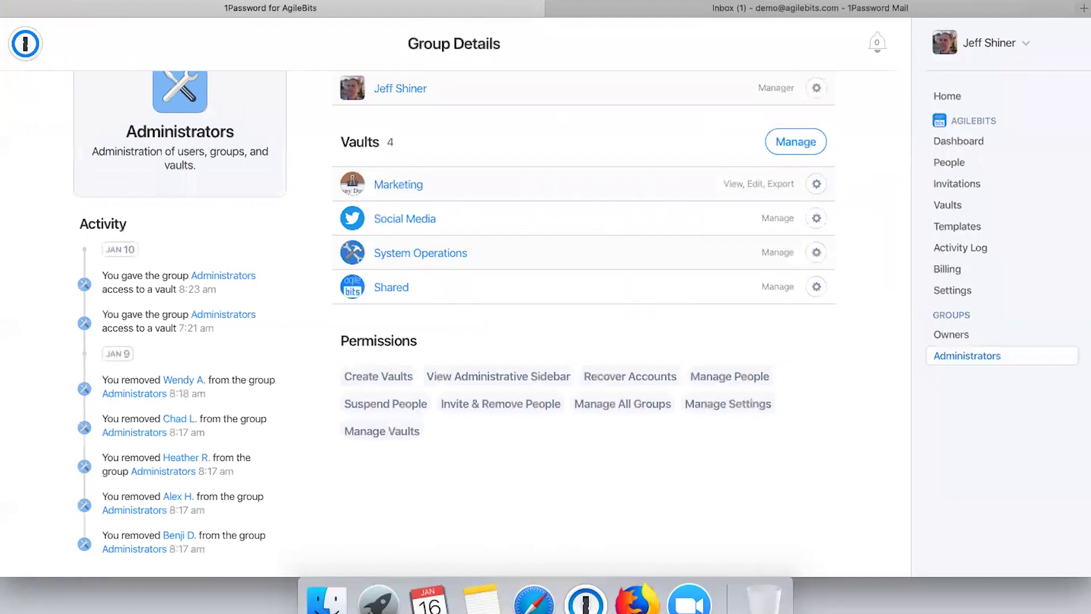
key(super+bracketleft)
Step: Add the first listed person to the Owners group and return to Groups
click(83, 219)
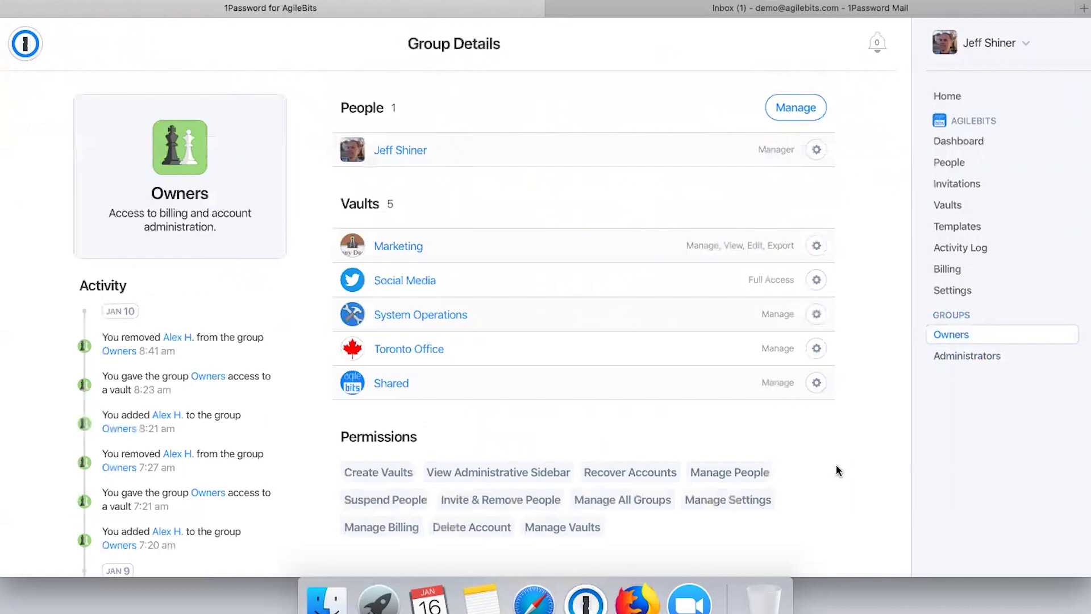
scroll(837, 471, down, 1)
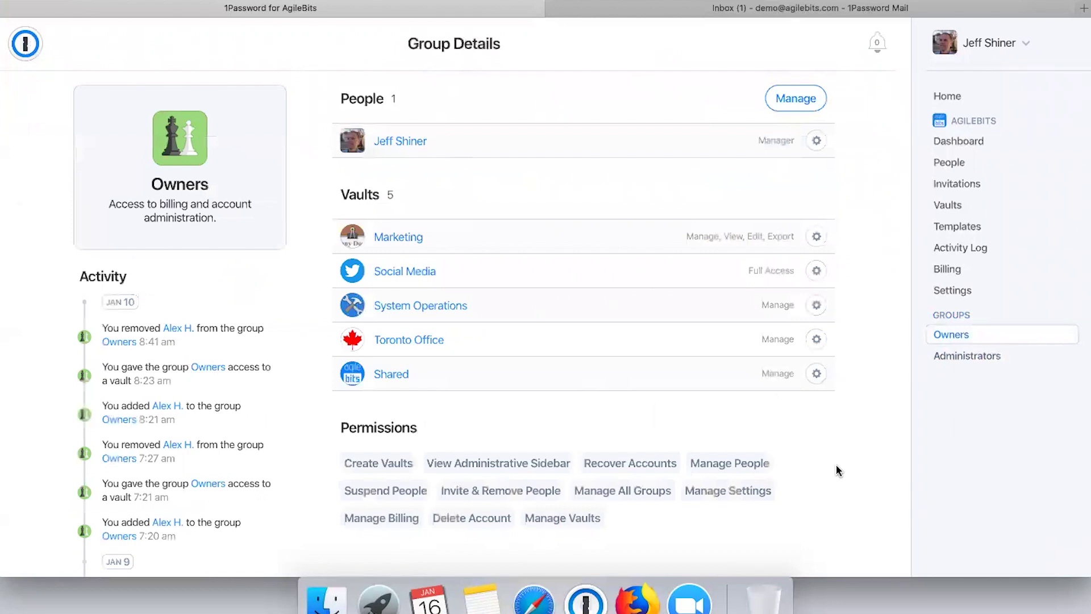
click(795, 99)
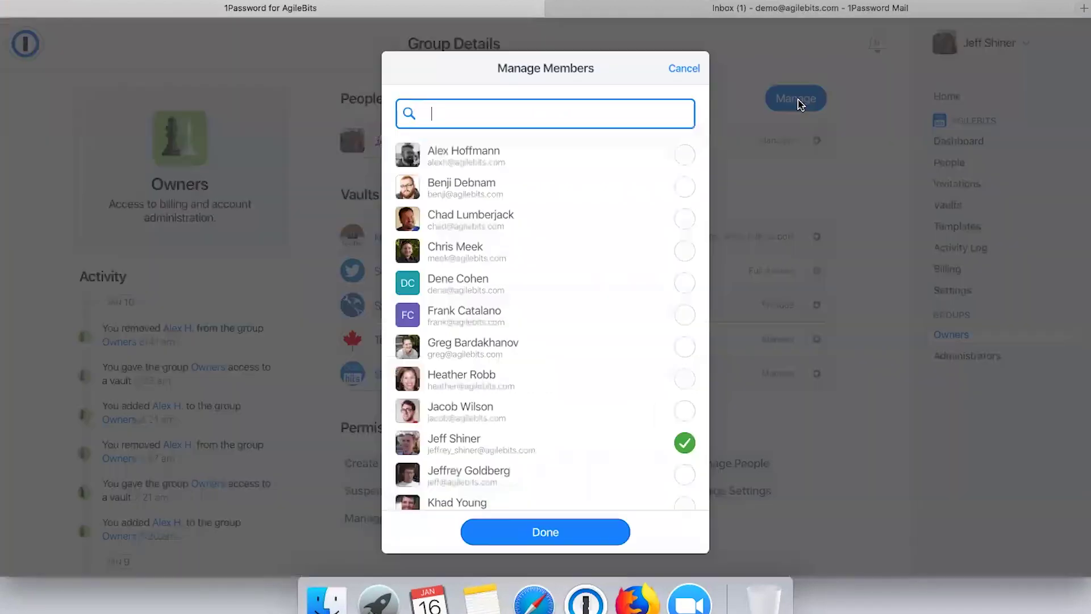
click(684, 155)
click(617, 512)
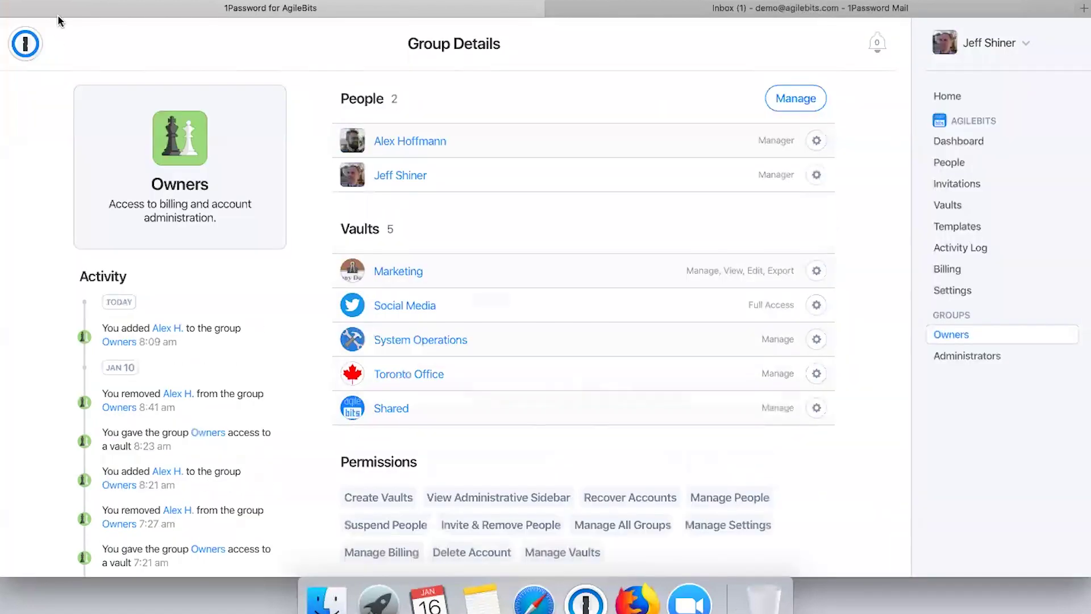
key(super+bracketleft)
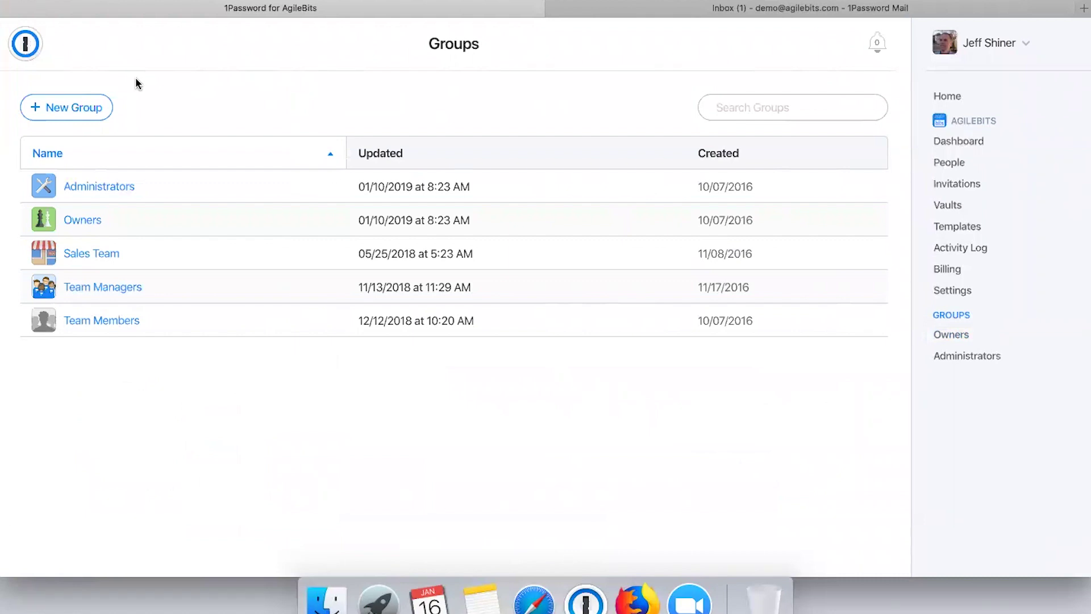
Step: Create a new group named 'Accounting'
click(91, 110)
text(Accounting)
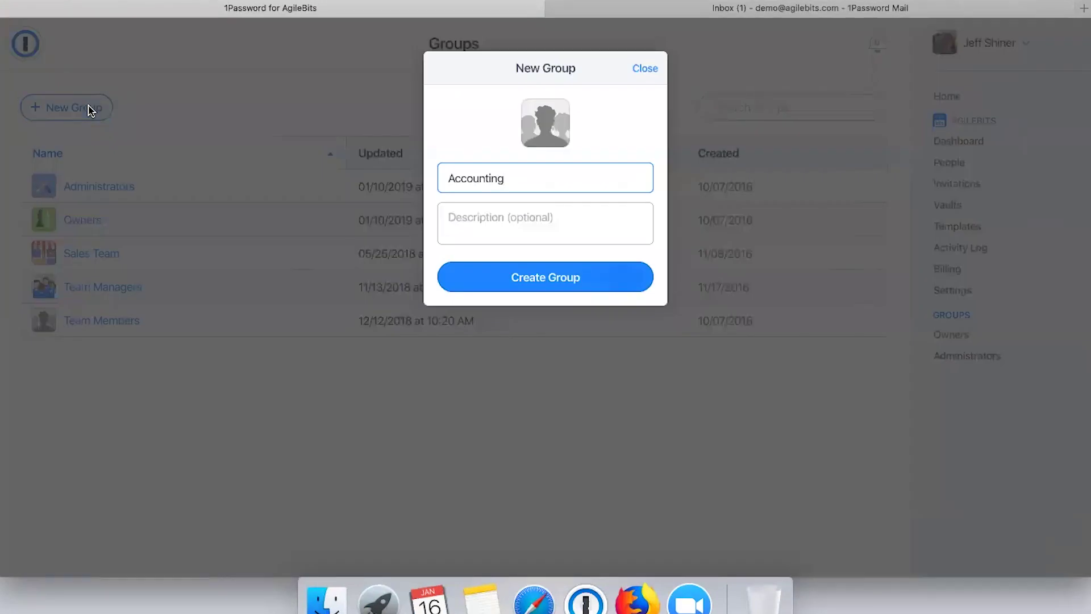
key(Return)
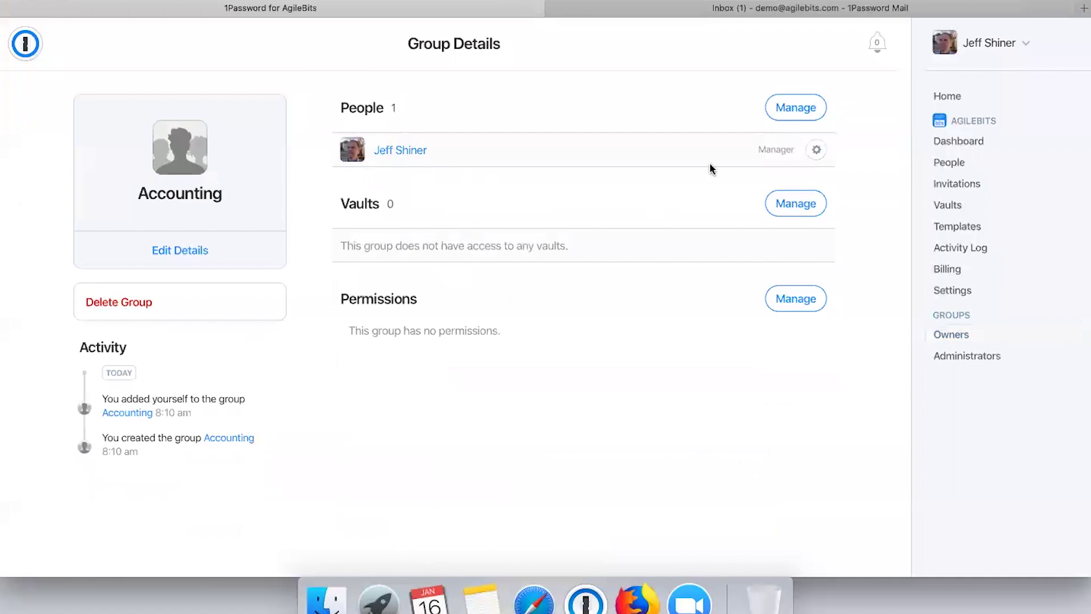
Step: Add three people as members of the Accounting group
click(780, 115)
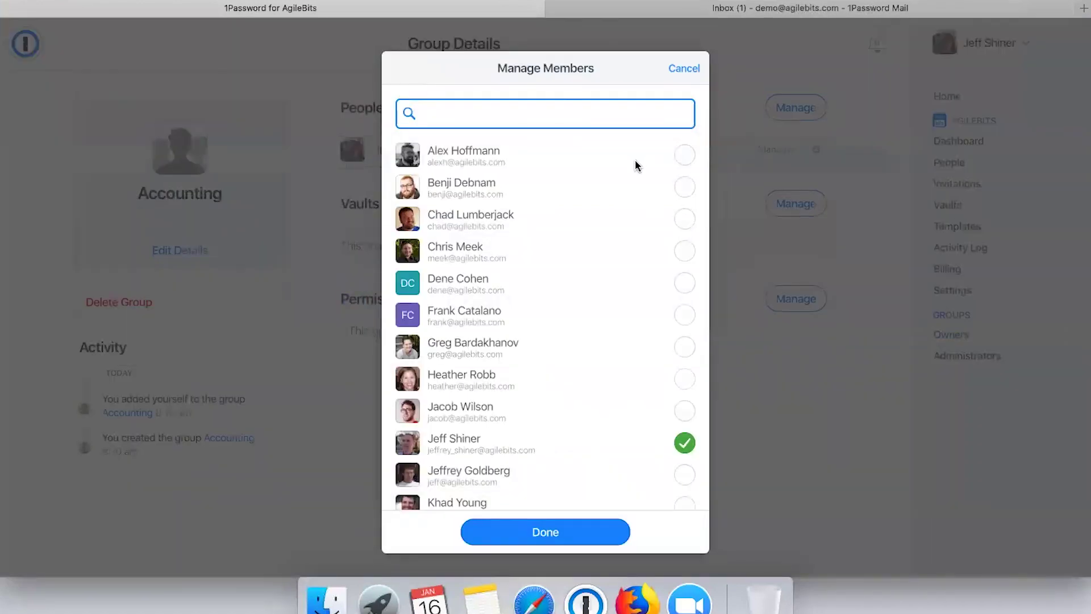
click(684, 250)
scroll(626, 395, down, 8)
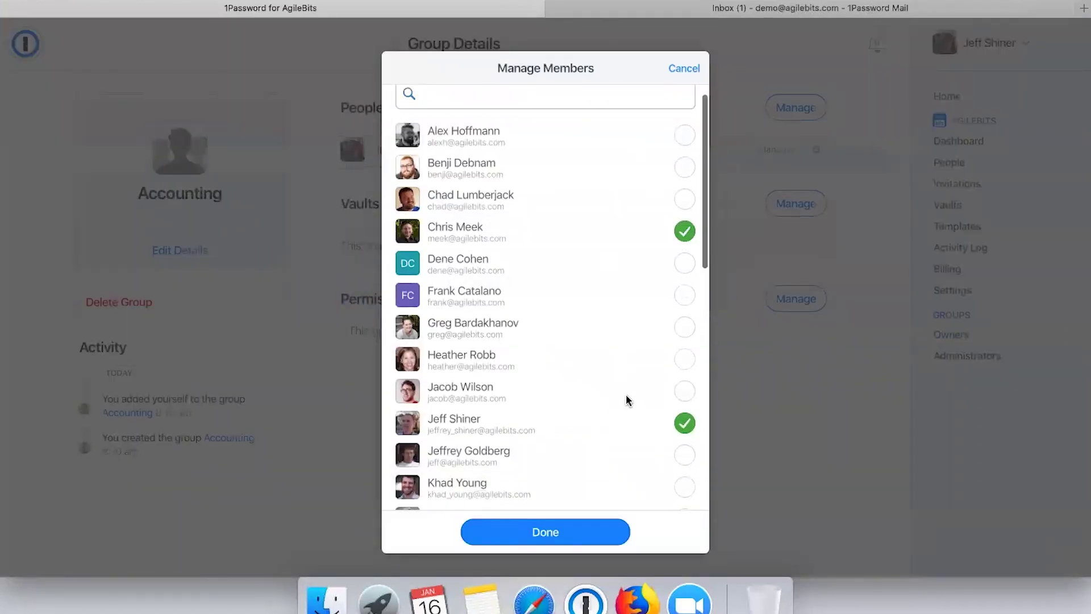
click(685, 404)
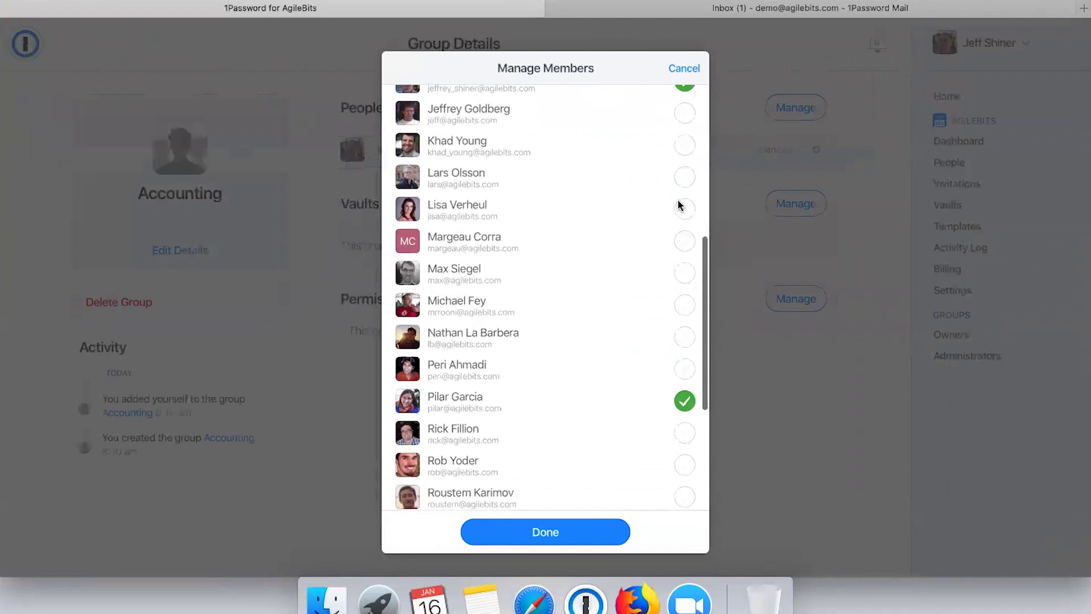
click(684, 146)
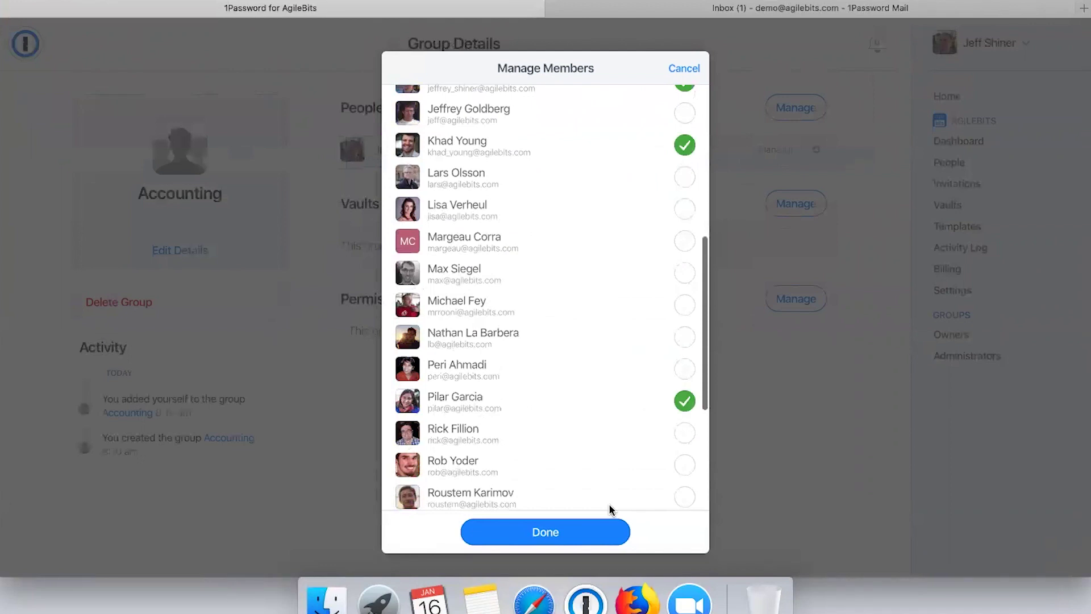
click(606, 534)
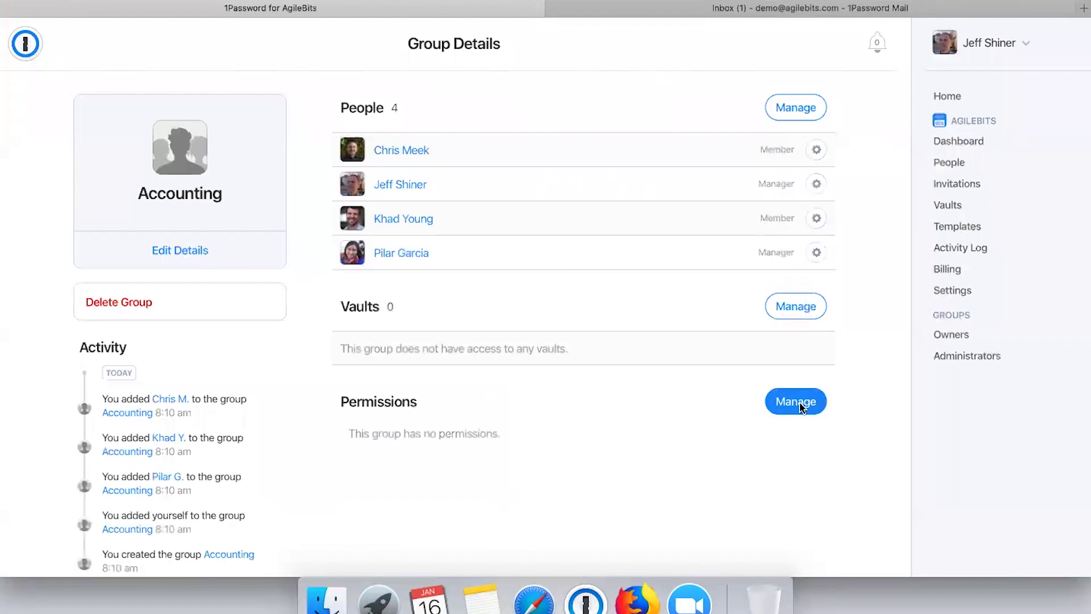
Step: Tick Manage Billing in the Accounting group's permissions and save
click(798, 403)
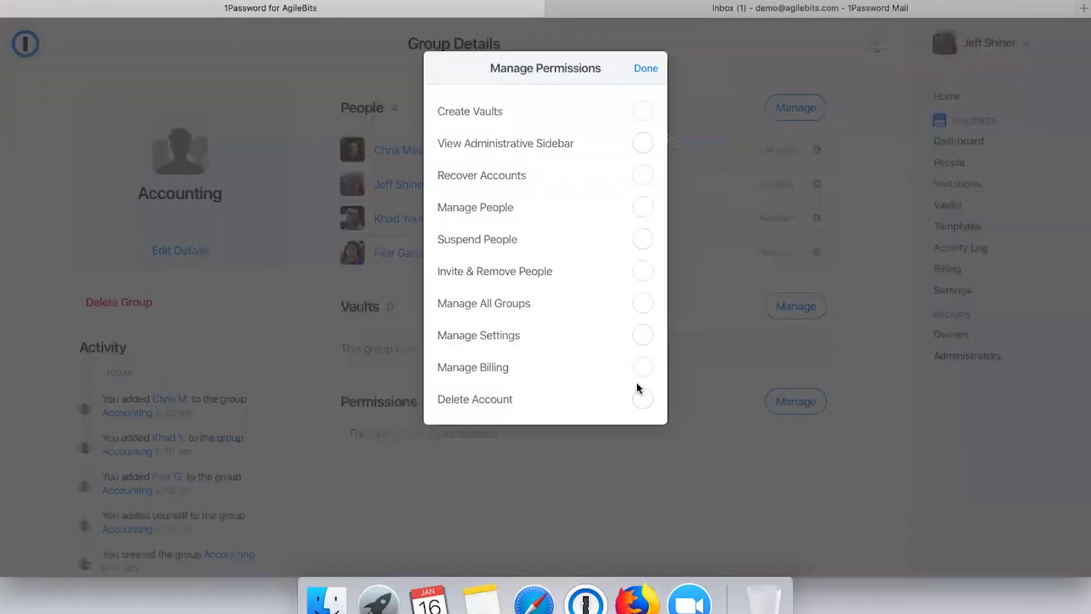
click(645, 369)
click(646, 69)
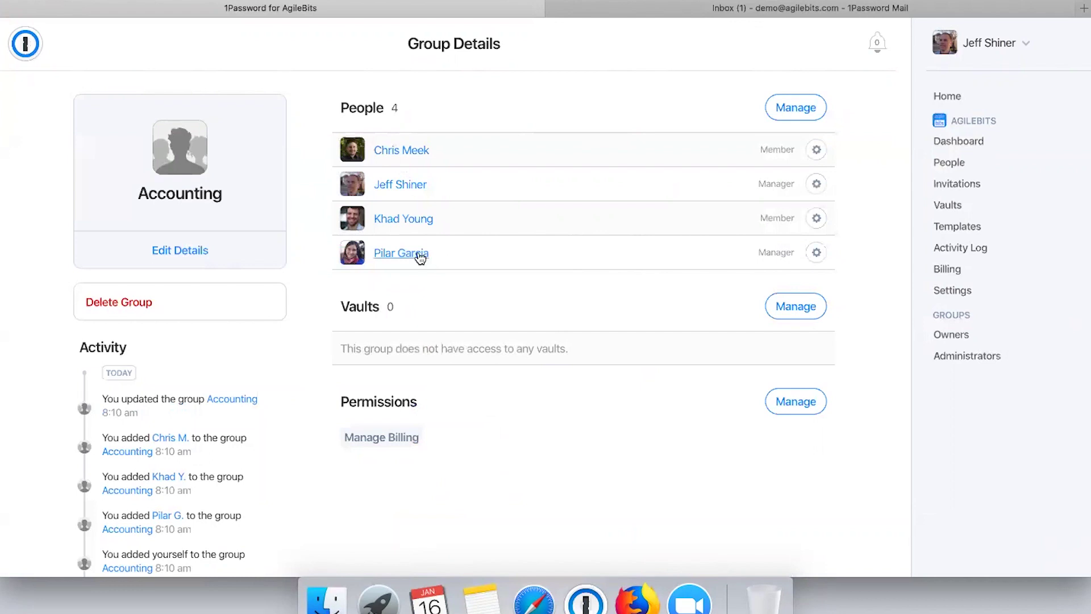
Step: Suspend the Accounting manager's account from her Person Details More Actions menu
click(417, 253)
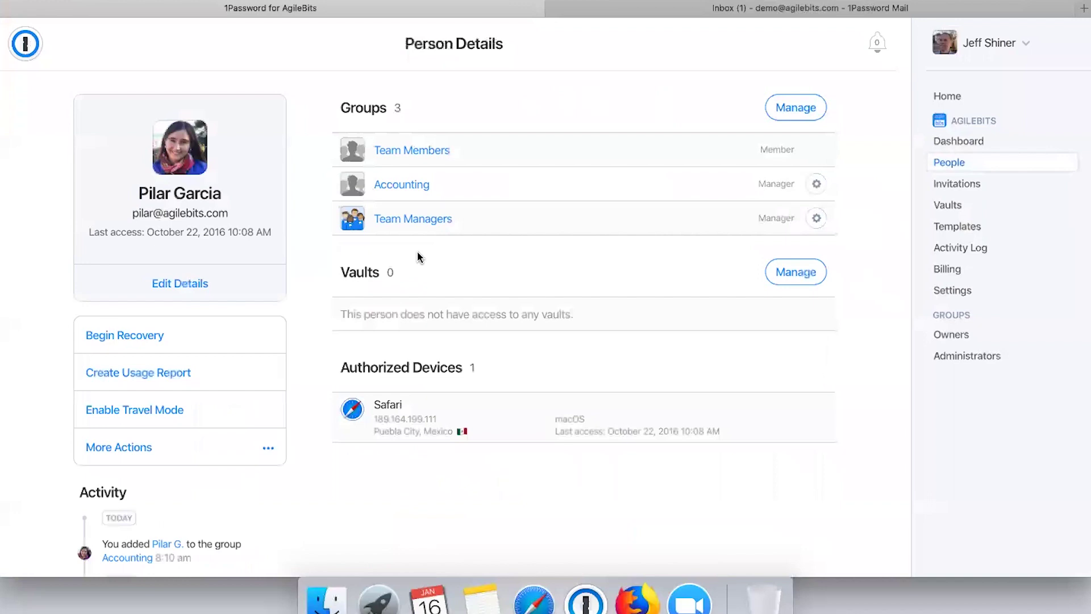
click(230, 446)
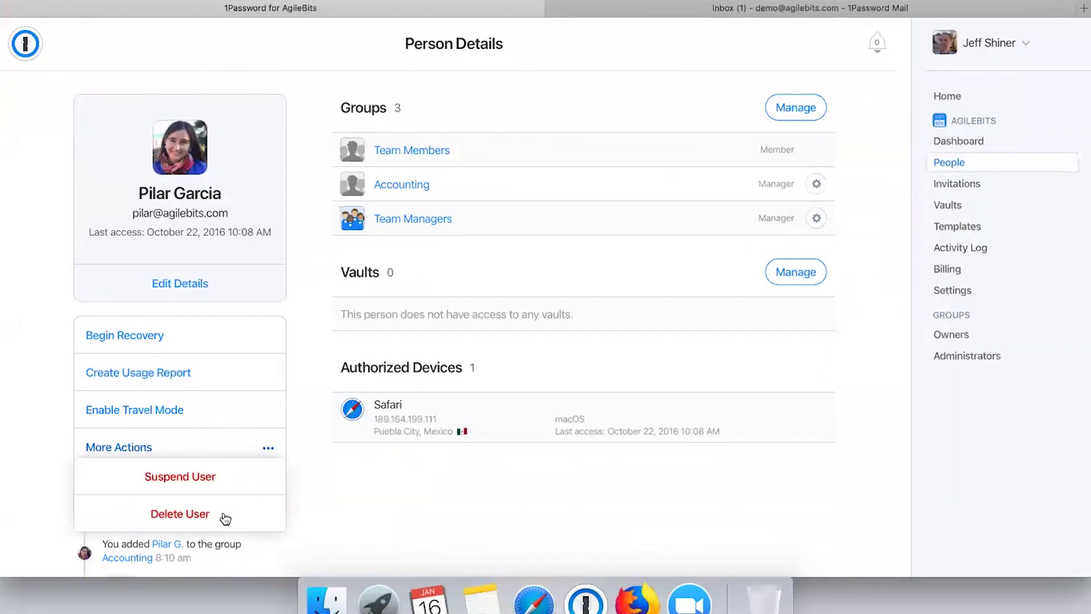
click(209, 482)
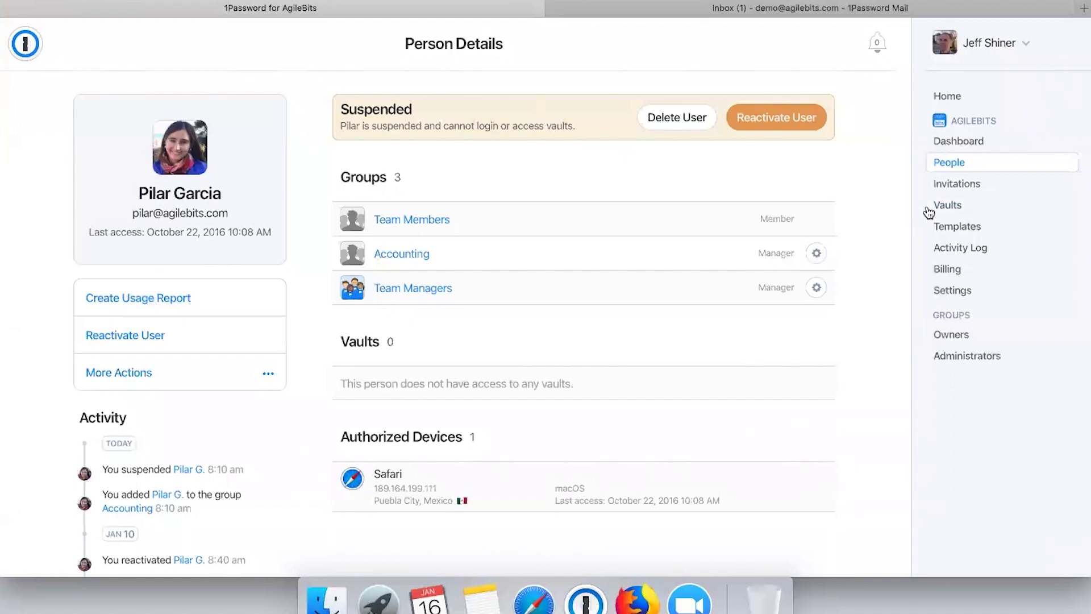
Step: Create a new vault titled 'Finance' from the Vaults list
click(958, 208)
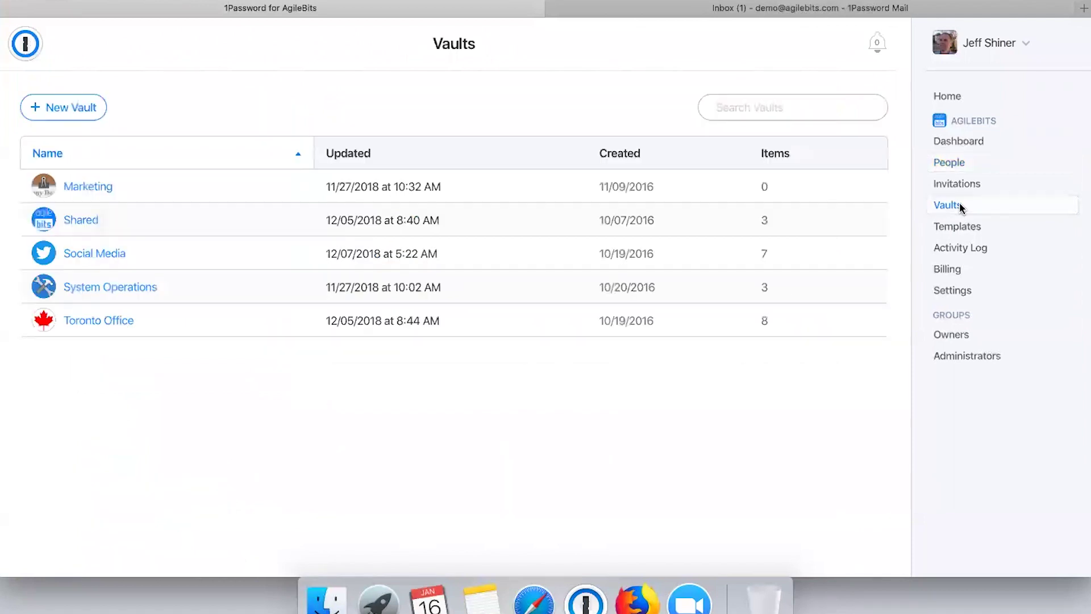
click(93, 111)
text(Finance)
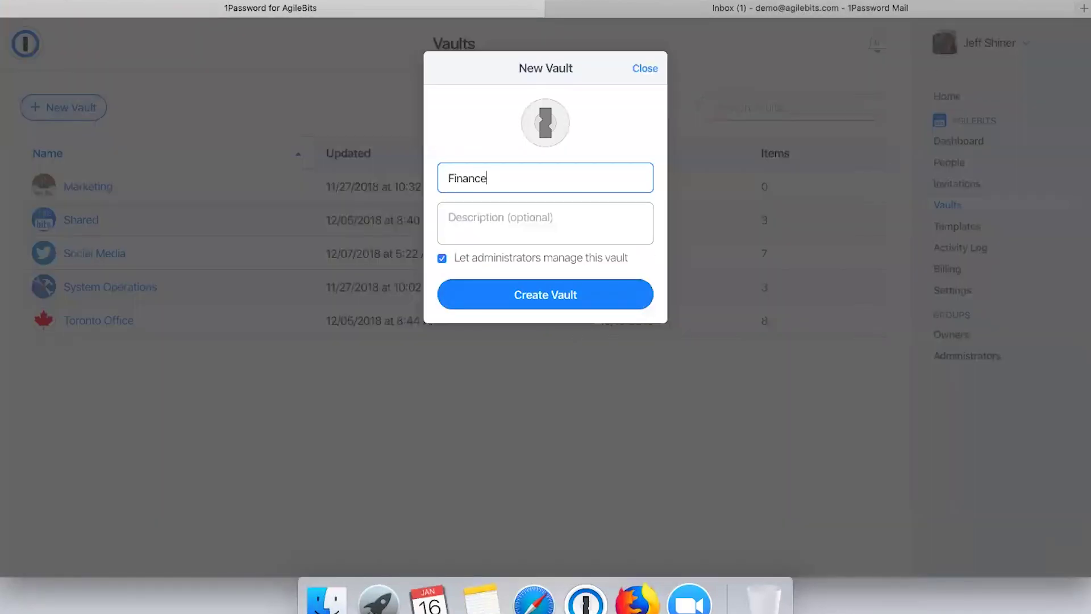
key(Return)
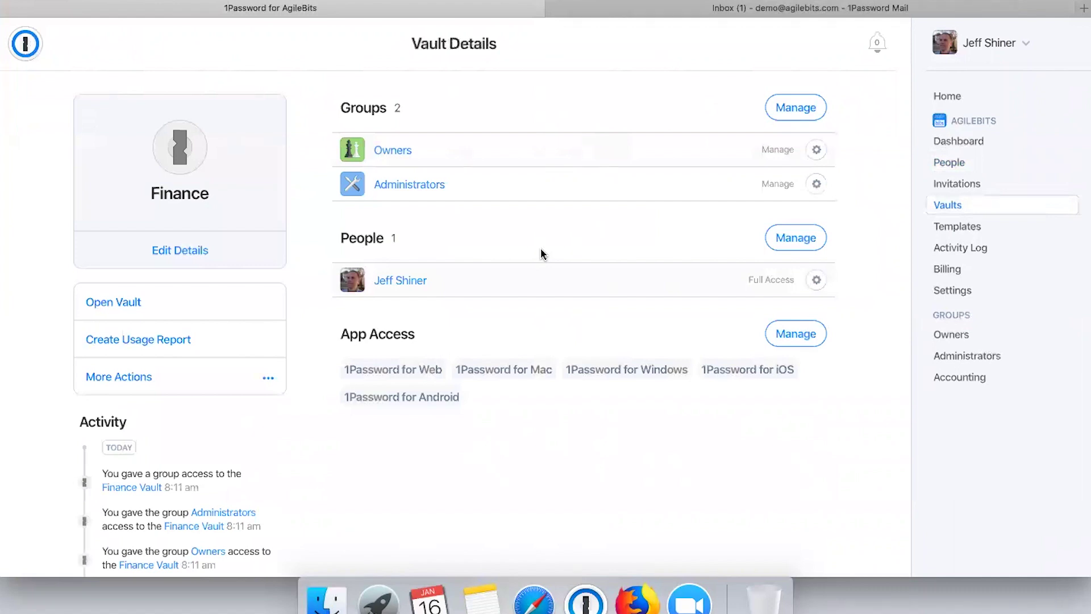
Step: Give the Accounting group access to the Finance vault
click(801, 115)
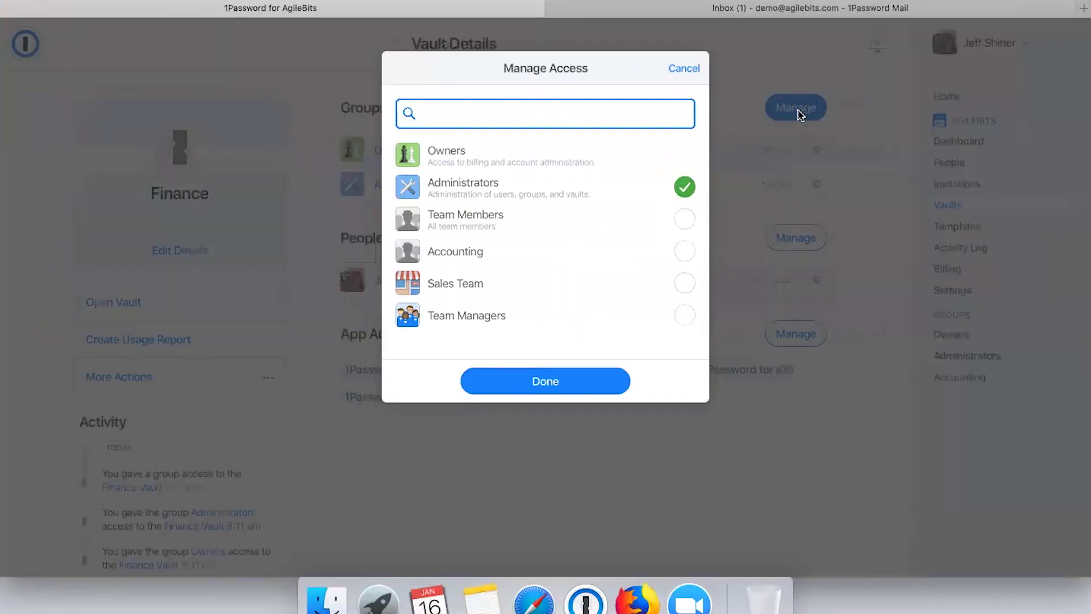
click(685, 251)
click(531, 390)
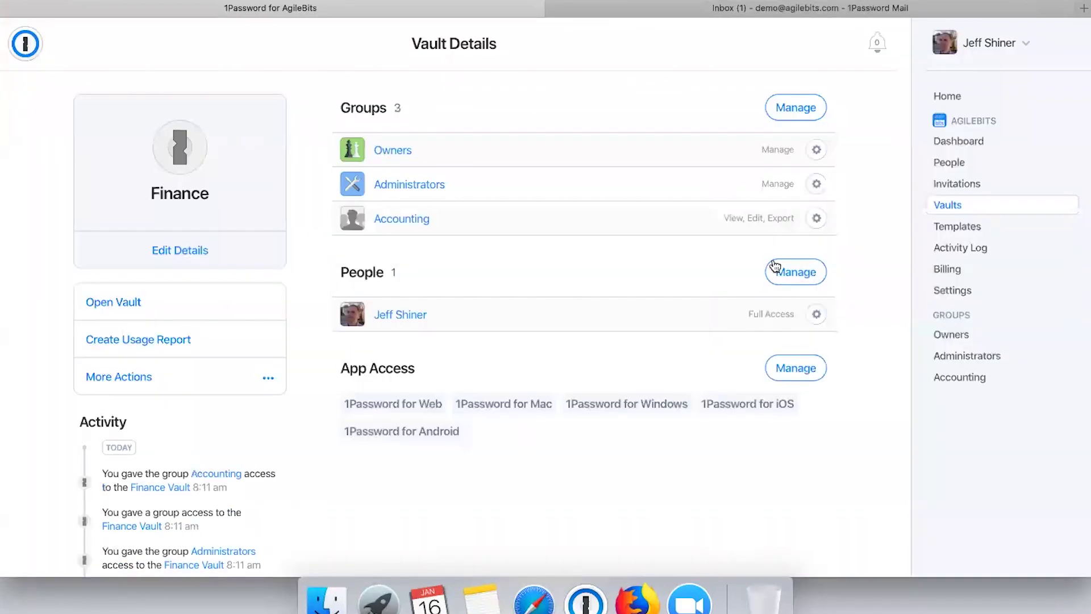
Step: Give three more team members individual access to the Finance vault
click(800, 271)
click(684, 283)
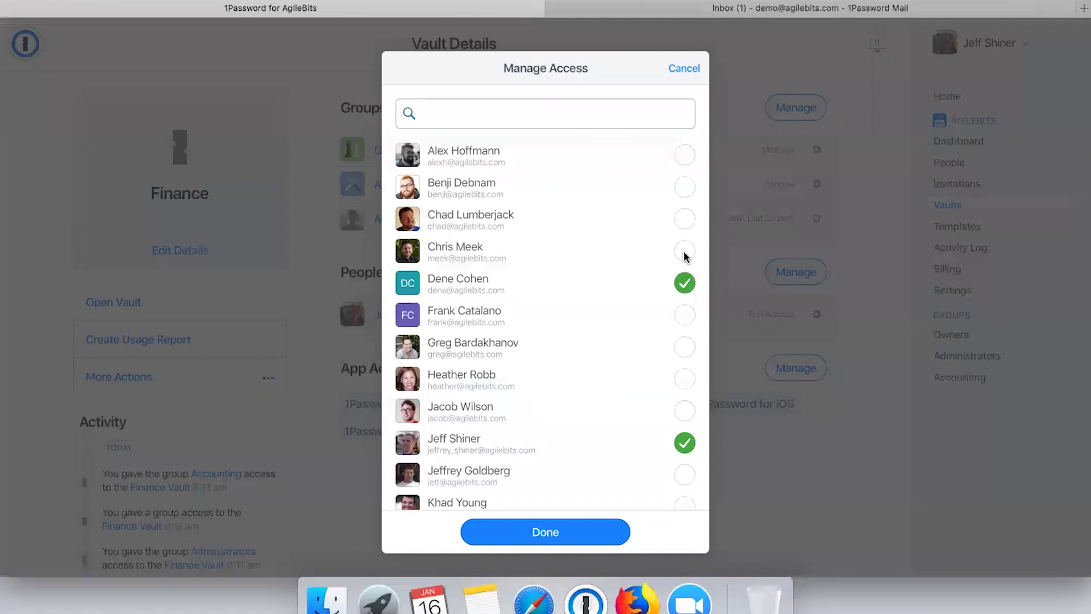
click(685, 251)
click(685, 187)
click(574, 531)
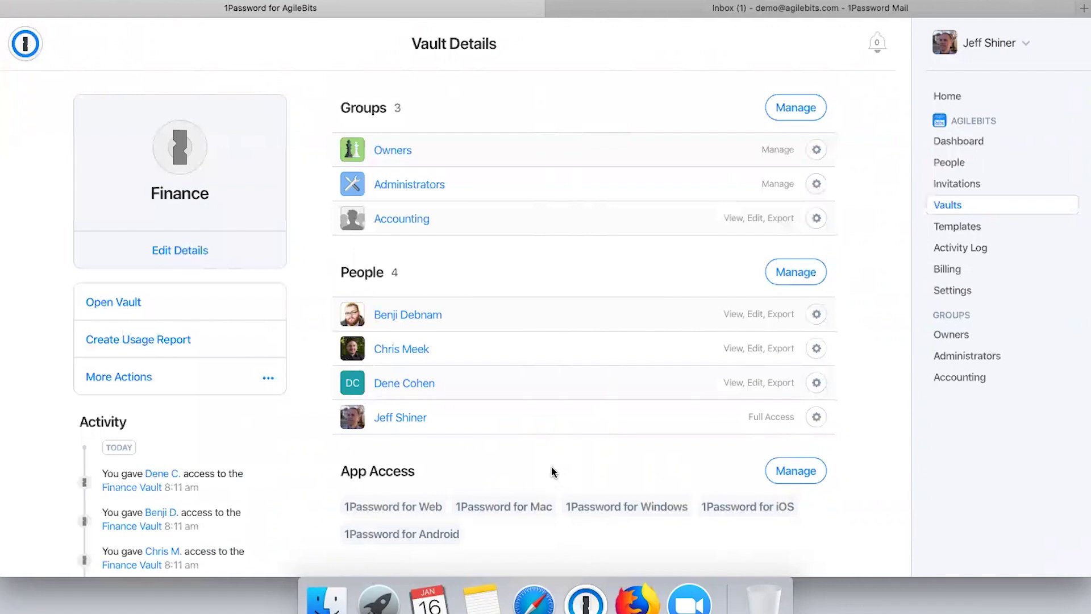
Step: Return to the 1Password Home vaults overview, then switch to the Gmail inbox
click(25, 48)
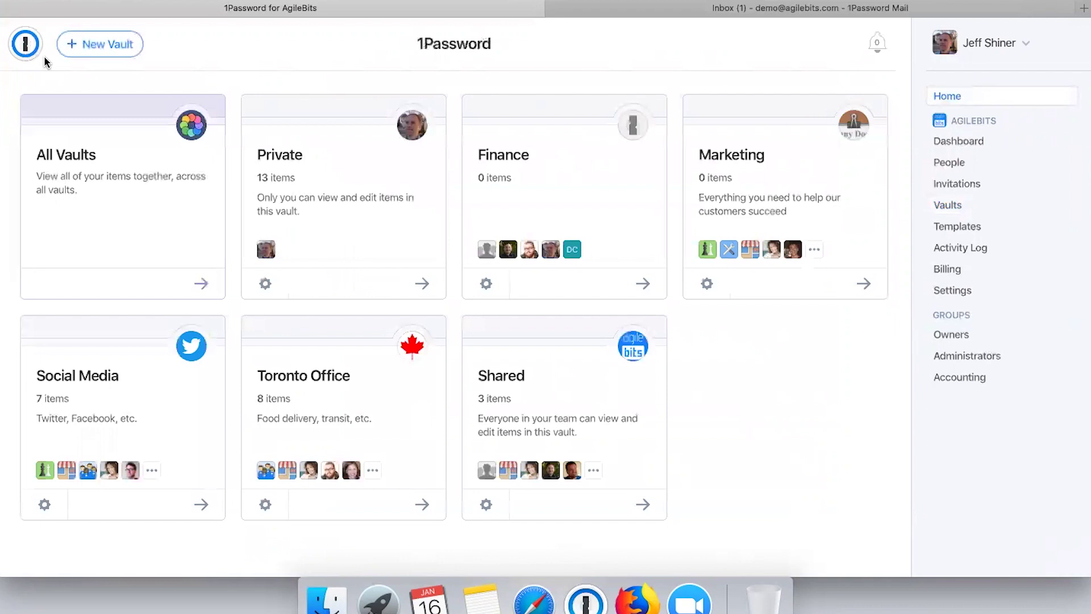
click(613, 13)
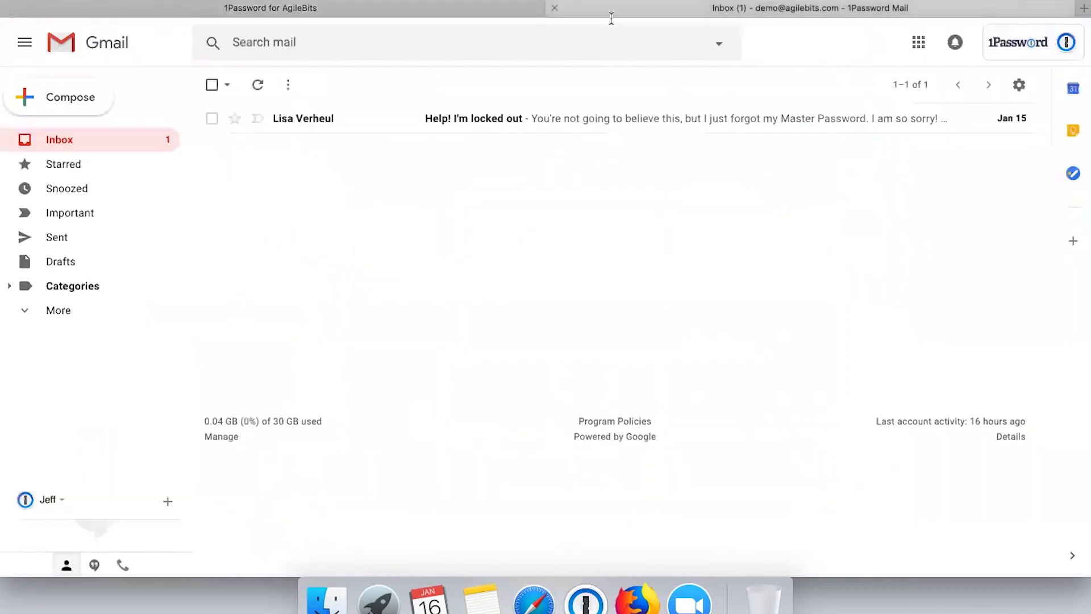
Step: Open the 'Help! I'm locked out' email in the Inbox, then return to the 1Password console
click(510, 129)
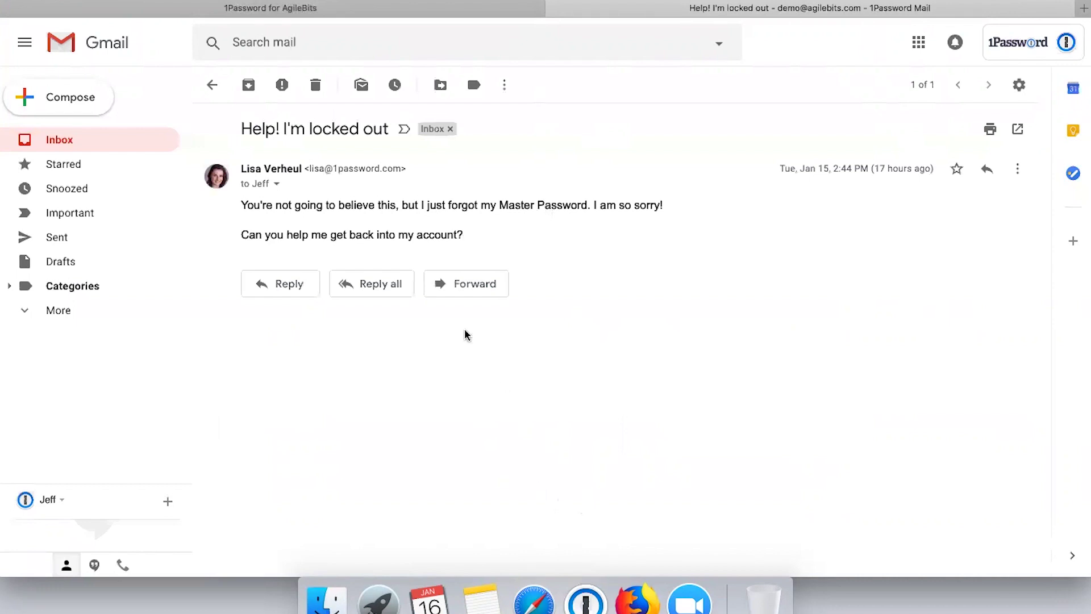
click(316, 11)
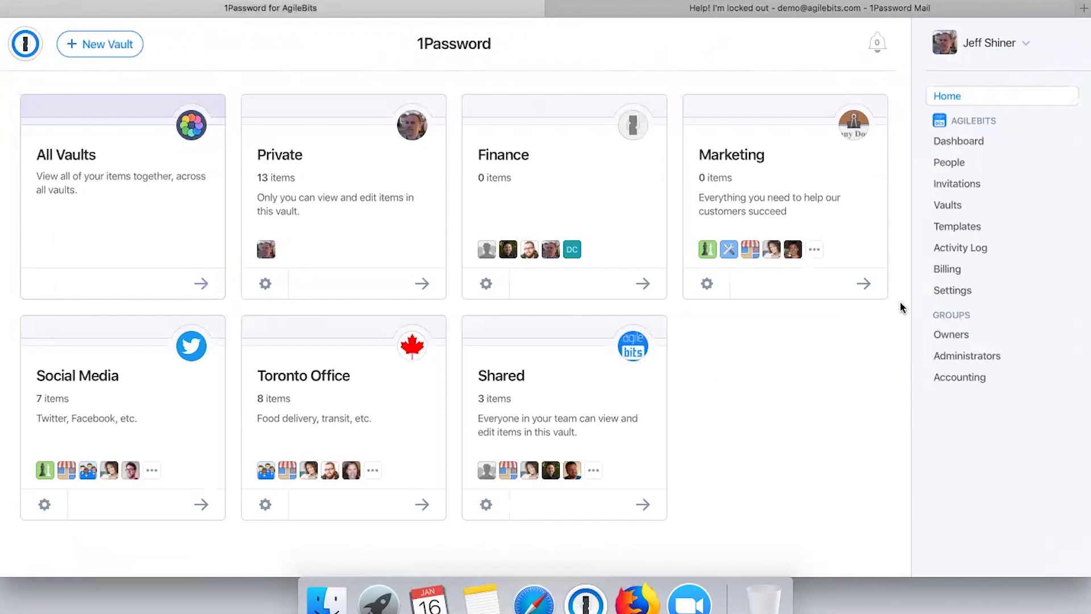
Step: Begin account recovery for the locked-out member from People, then check the Dashboard showing 3 recoveries started
click(949, 165)
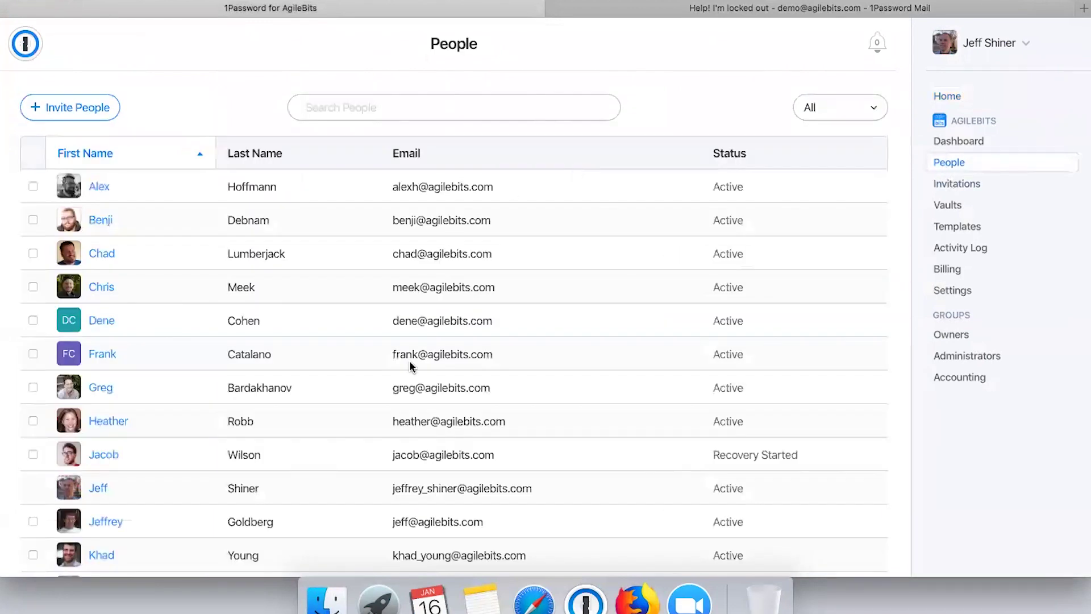
scroll(412, 366, down, 10)
click(98, 265)
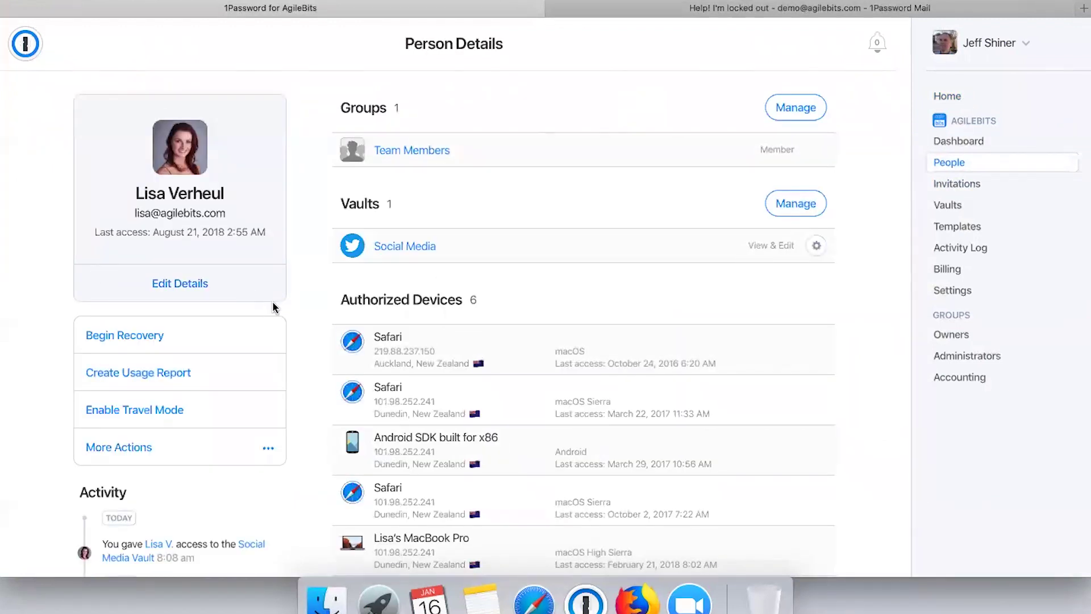
click(141, 339)
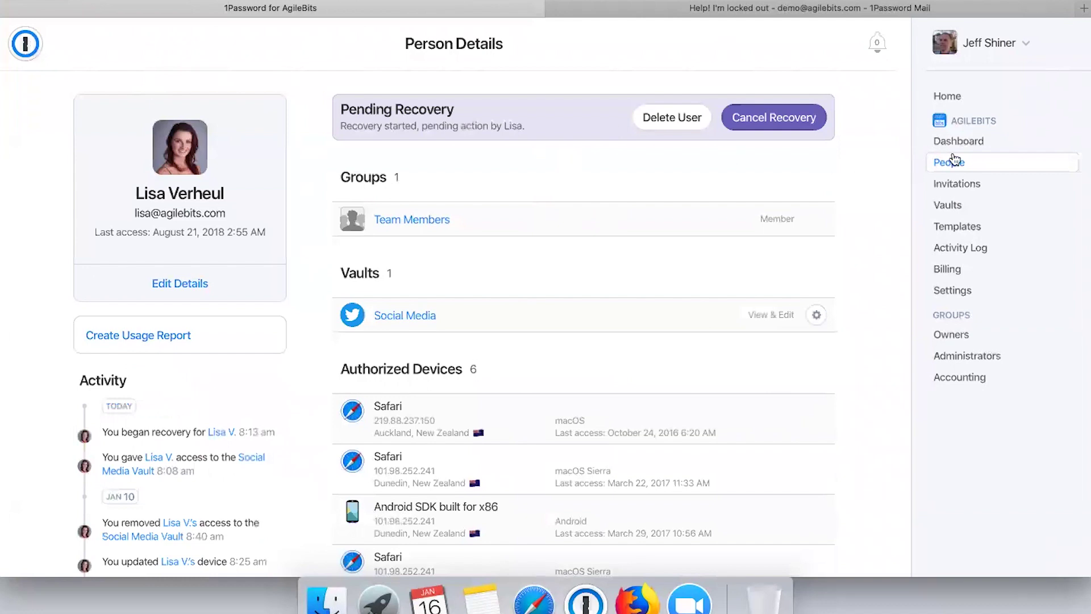
click(988, 145)
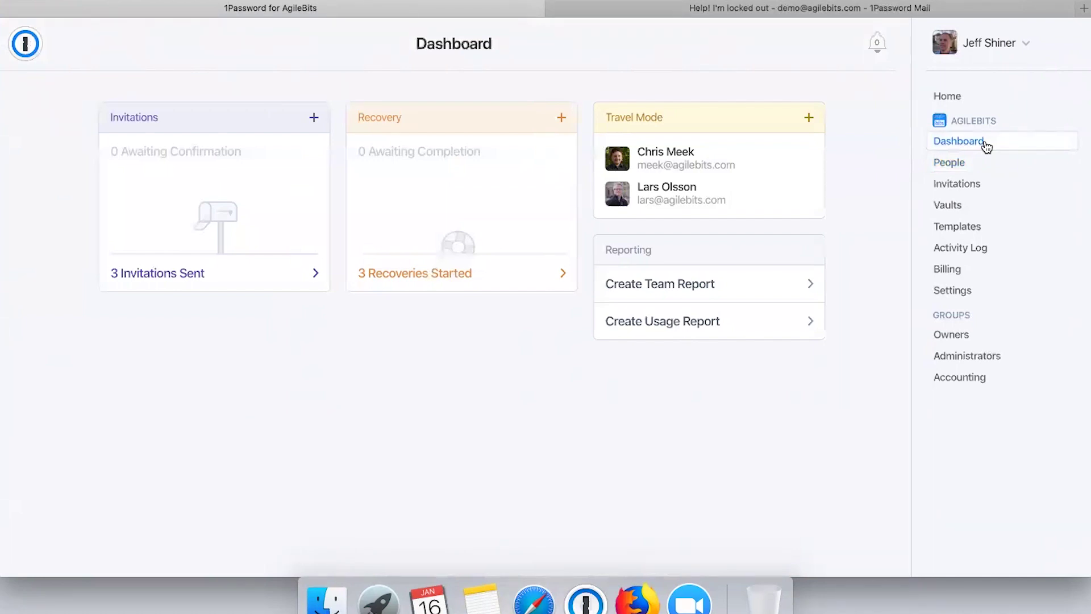
Step: Confirm the pending recovery on the reloaded Dashboard, then go Home to the seven-vault overview
click(987, 146)
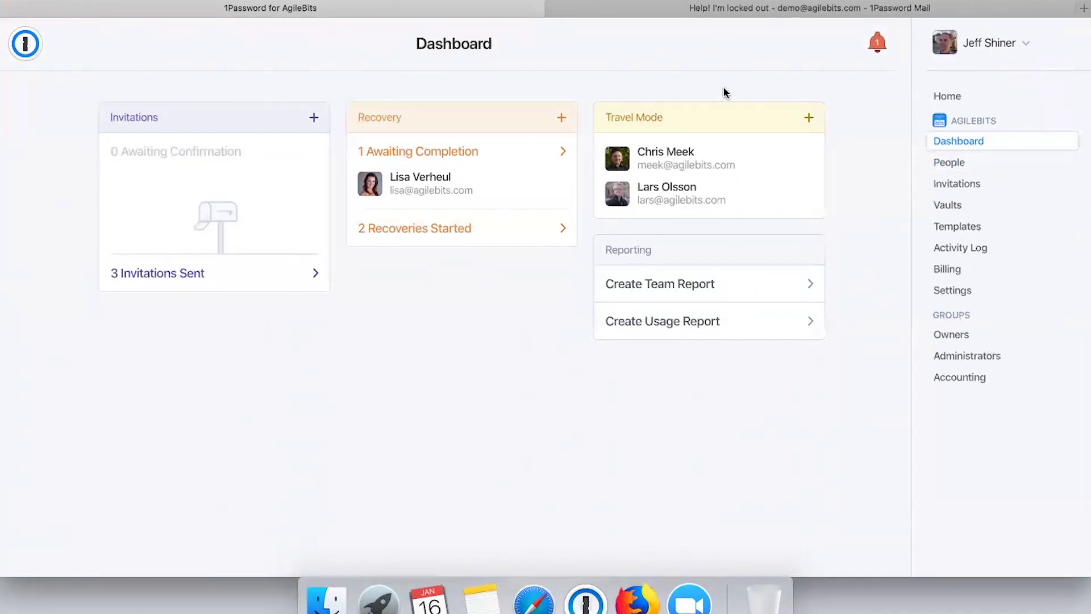
mouse_move(545, 189)
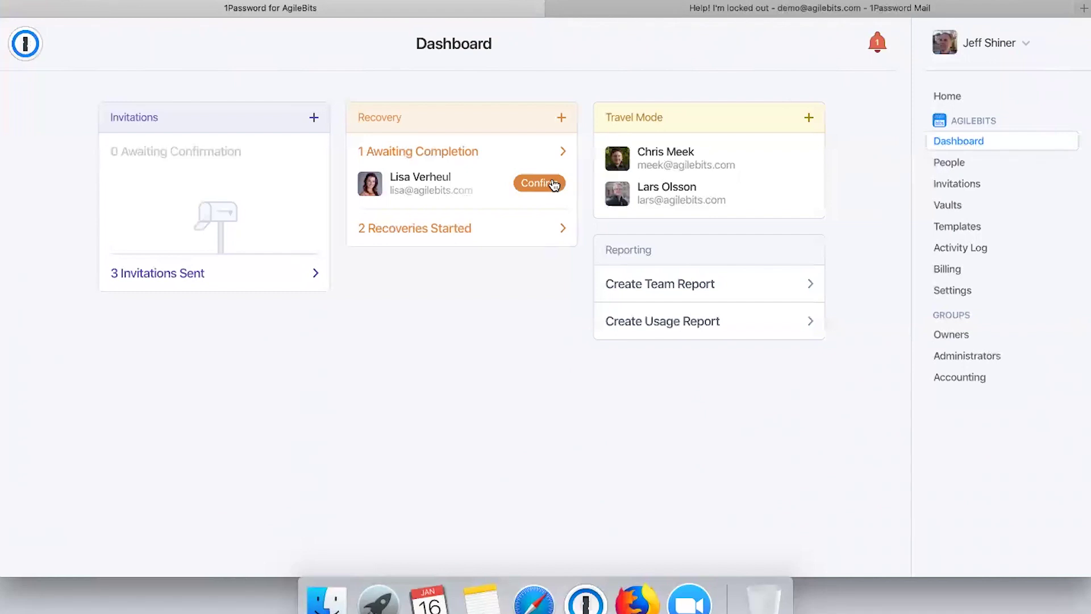
click(551, 182)
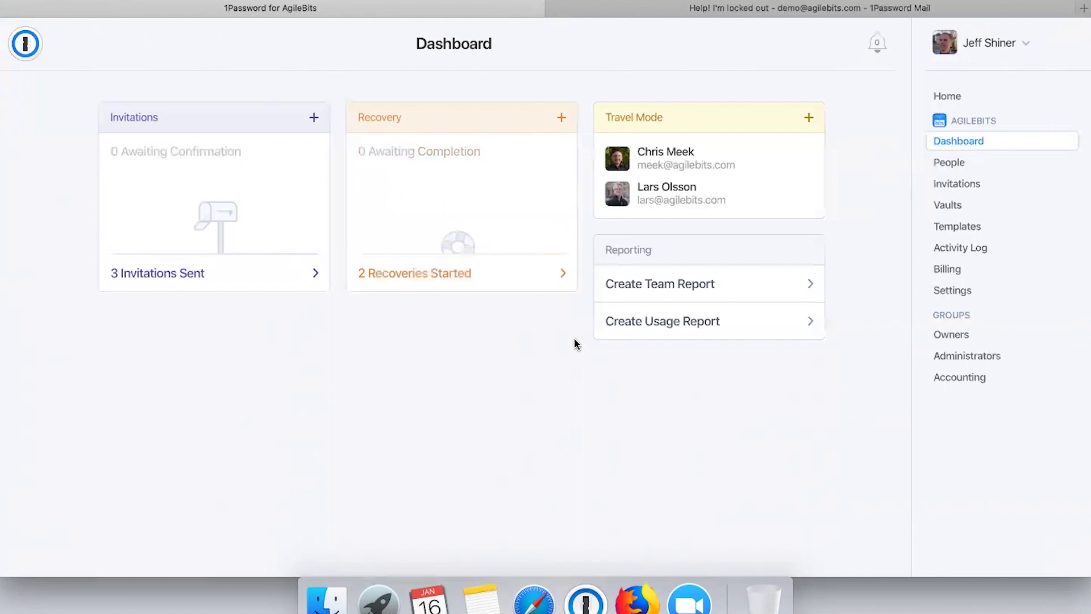
click(19, 49)
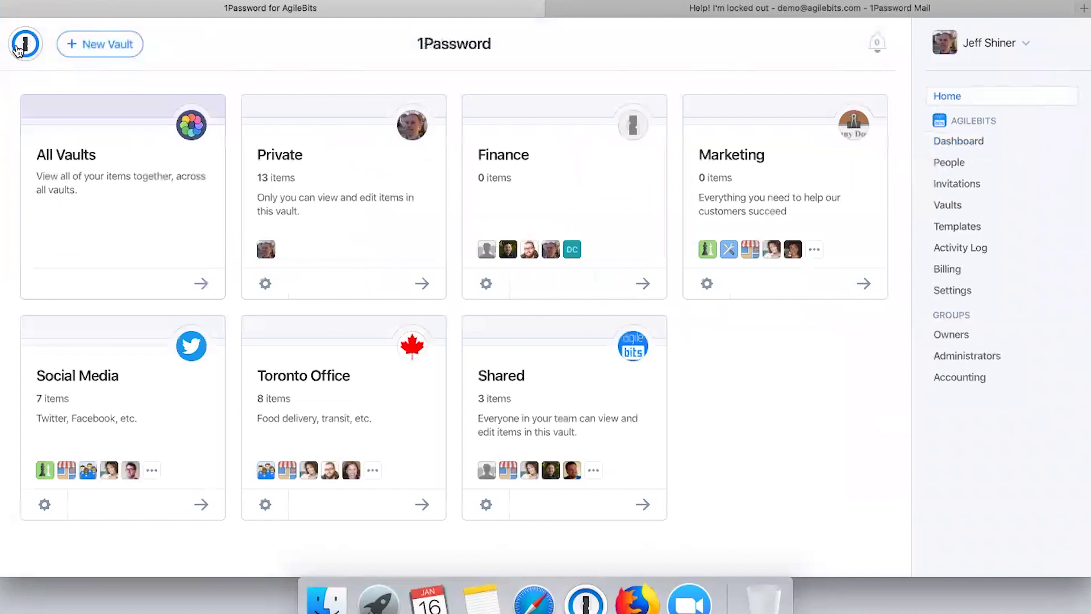